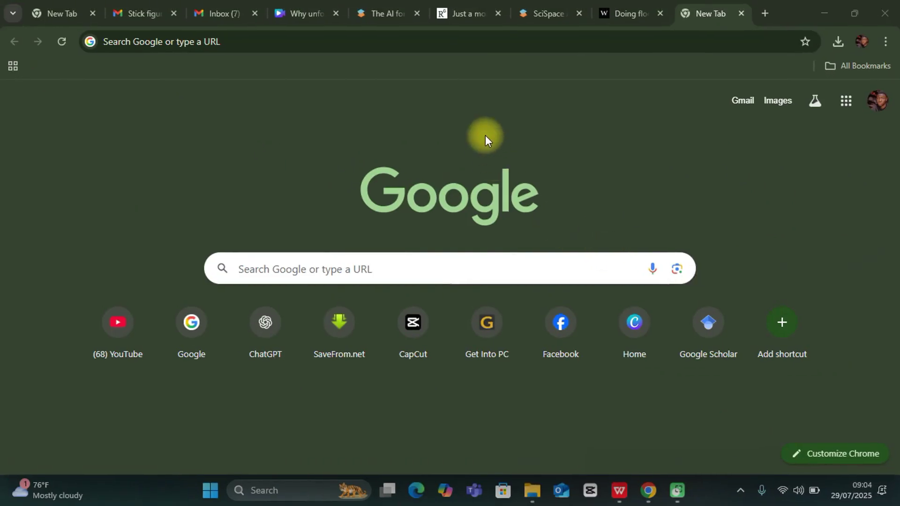
Open the SciSpace chat page at scispace.com/chat
click(337, 39)
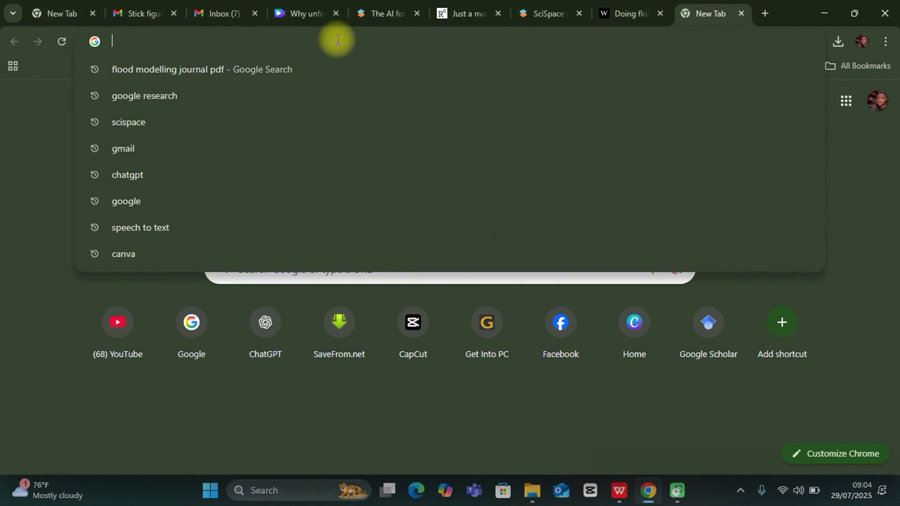
text(scis)
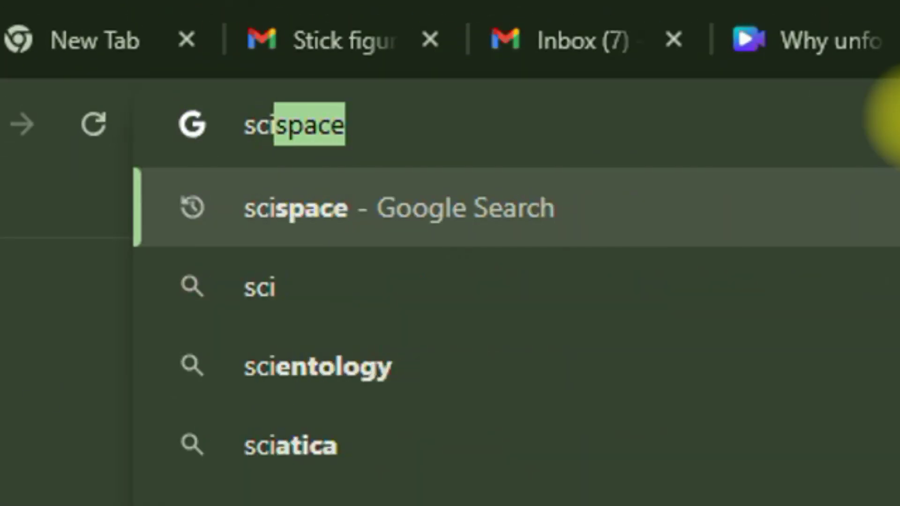
text(pace.com/chat)
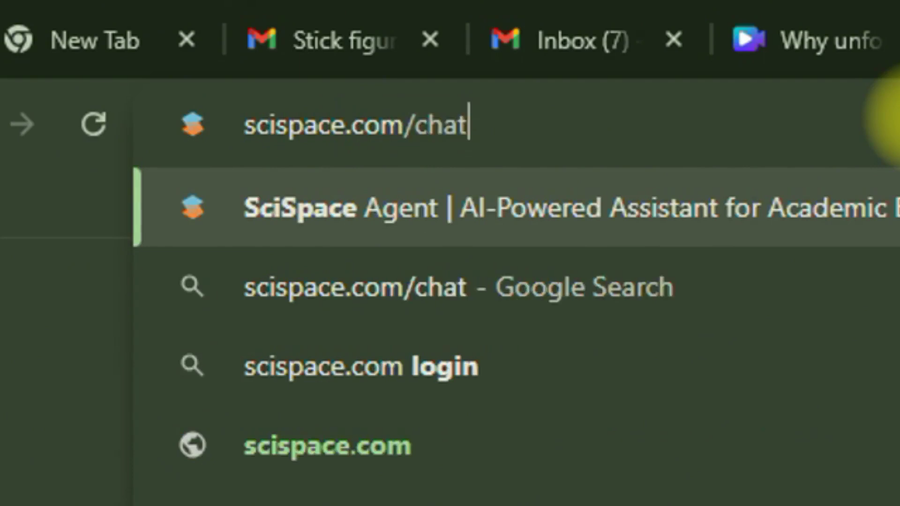
key(Return)
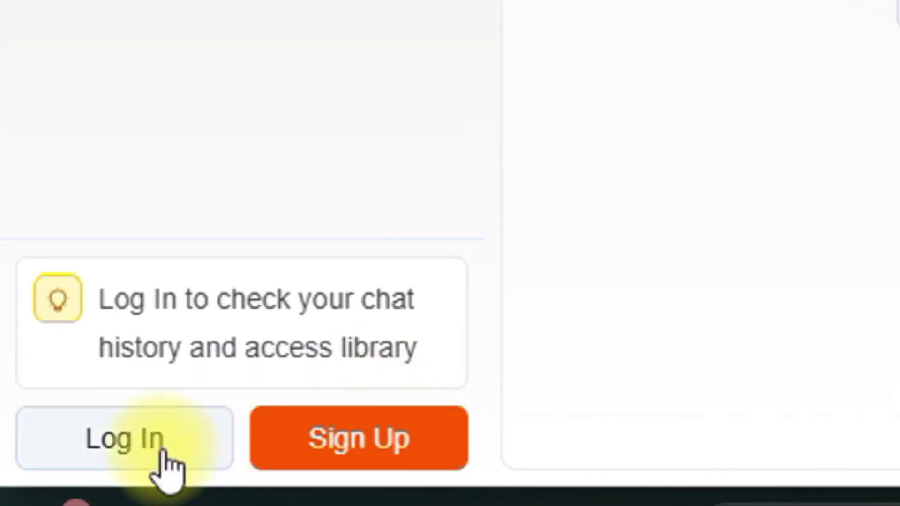
Log in to SciSpace with the suggested Google account and dismiss the notice offering a password reset link
click(52, 461)
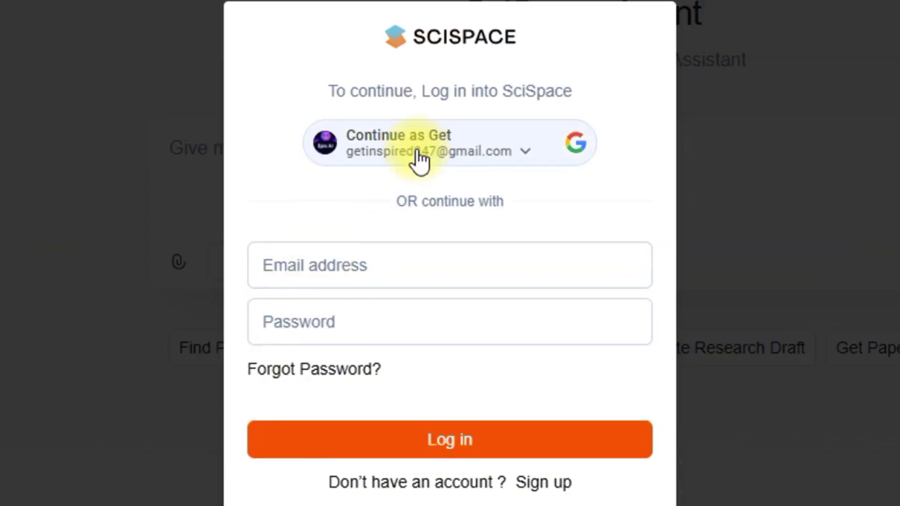
click(418, 150)
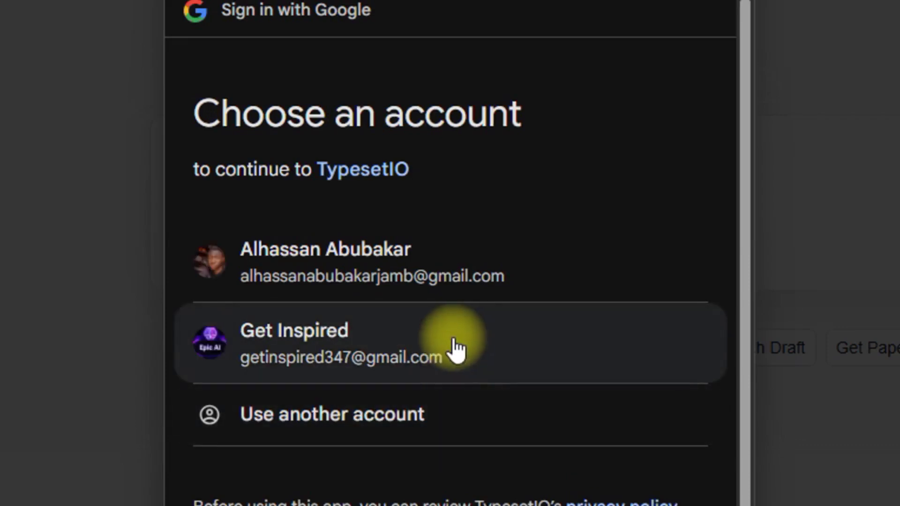
click(454, 342)
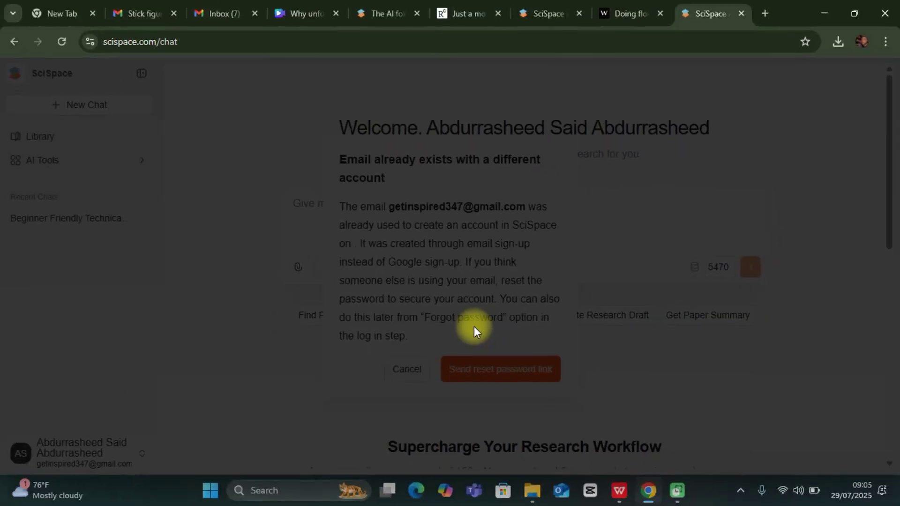
click(382, 382)
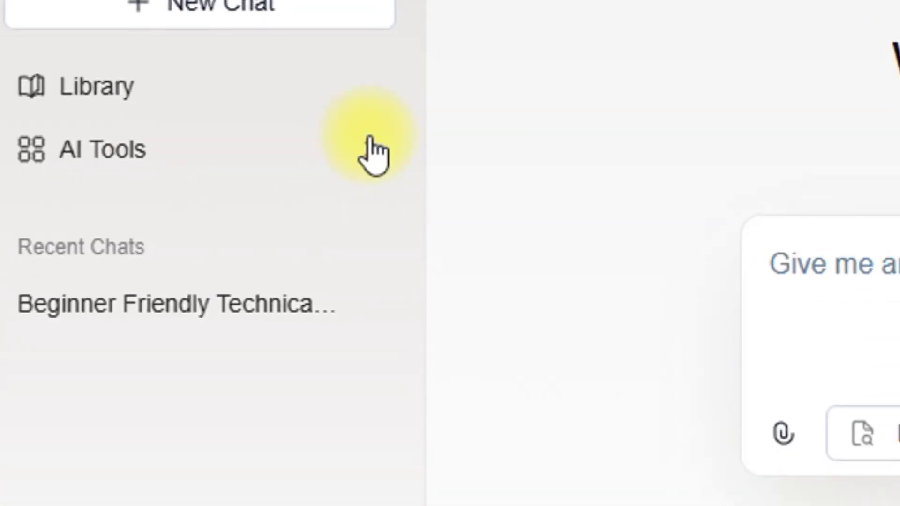
Open the Chat with PDF tool from SciSpace's AI tools
click(370, 139)
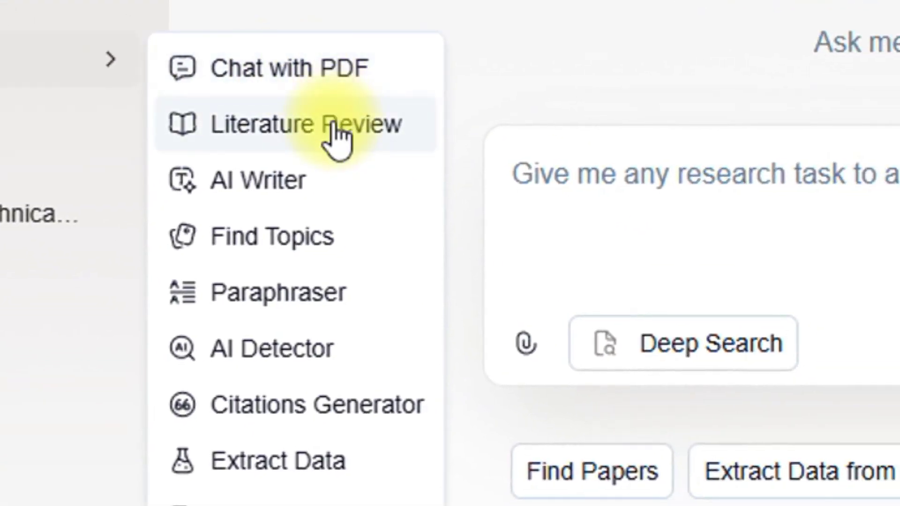
click(343, 193)
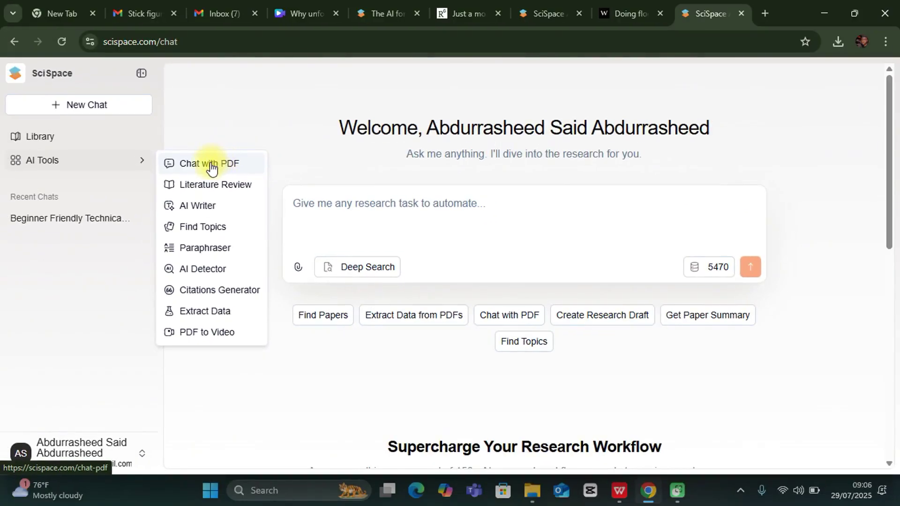
click(211, 164)
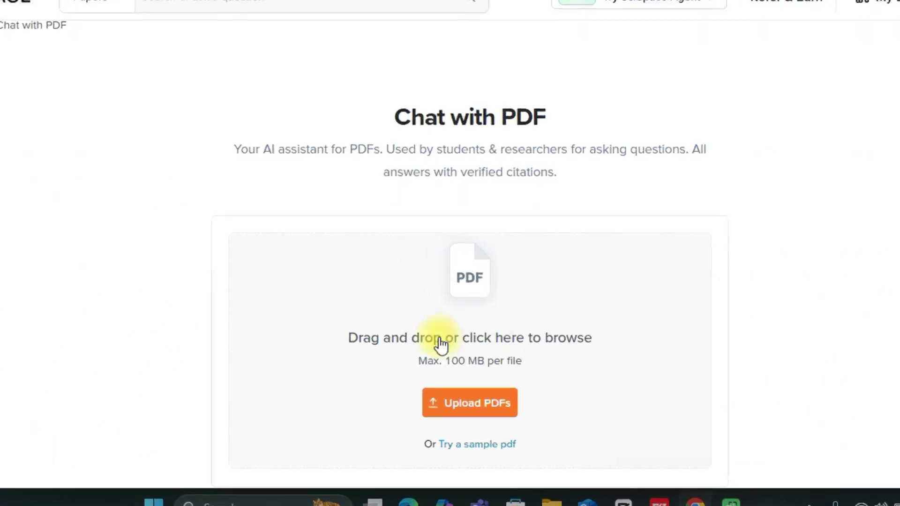
Upload the 2021 J Flood Risk Management PDF from Downloads into the Untitled folder collection
click(528, 398)
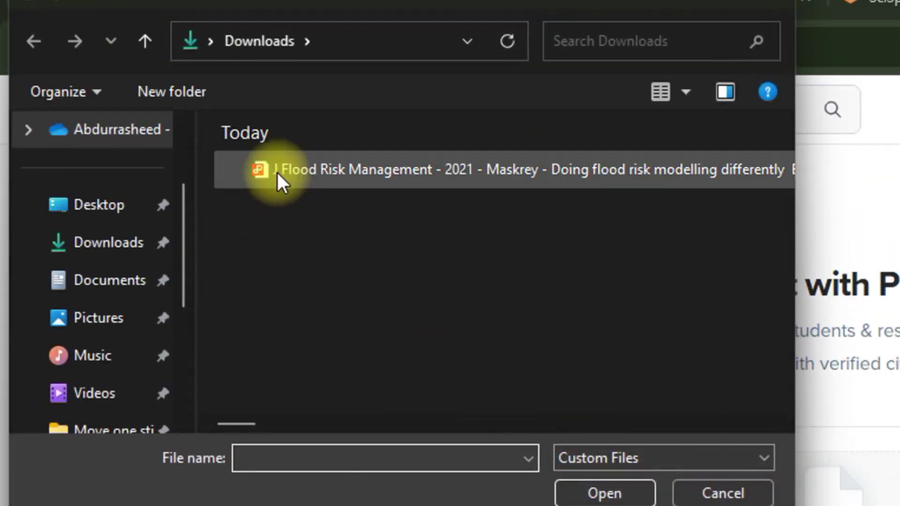
click(277, 170)
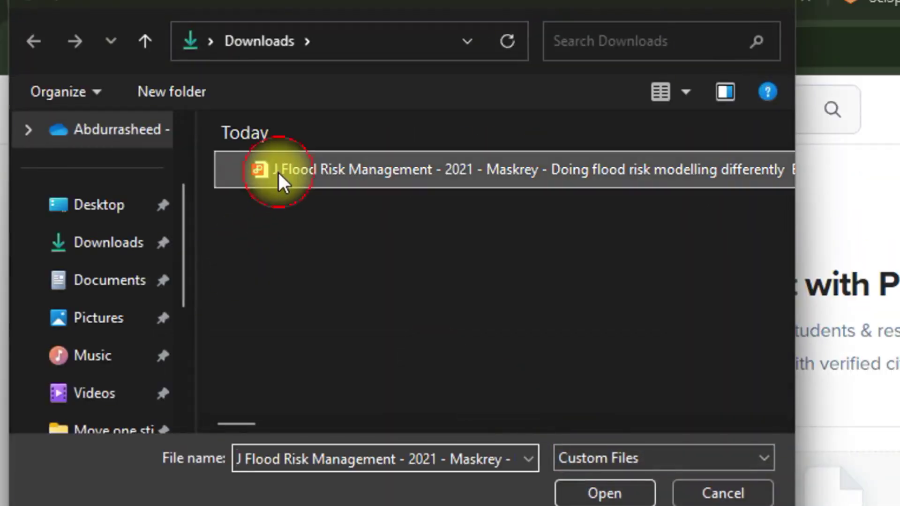
click(605, 491)
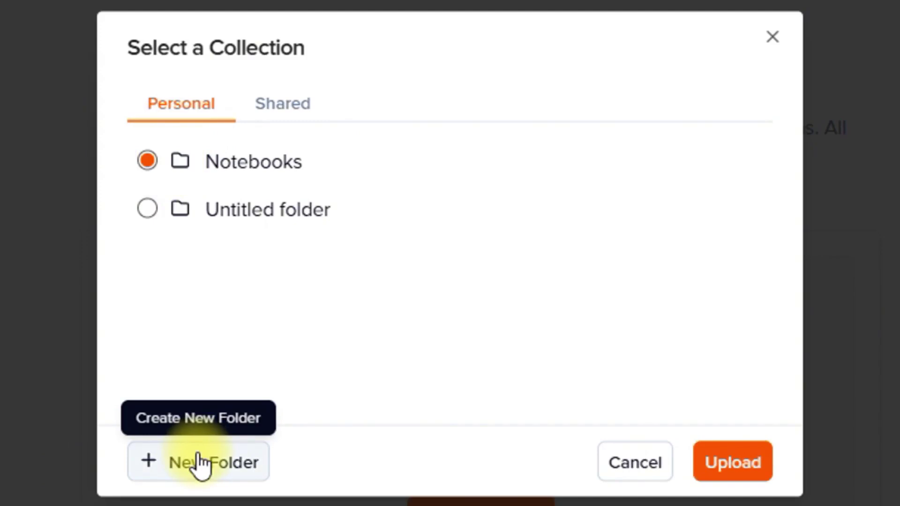
click(227, 208)
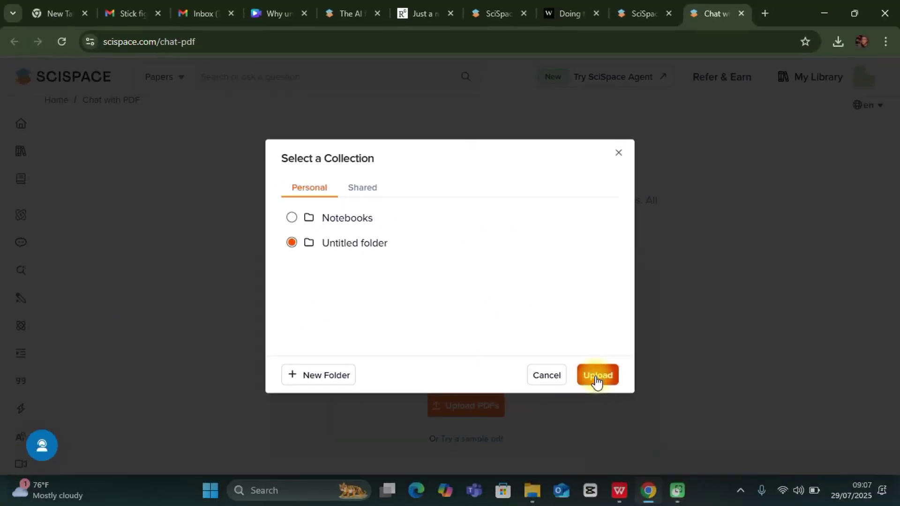
click(597, 378)
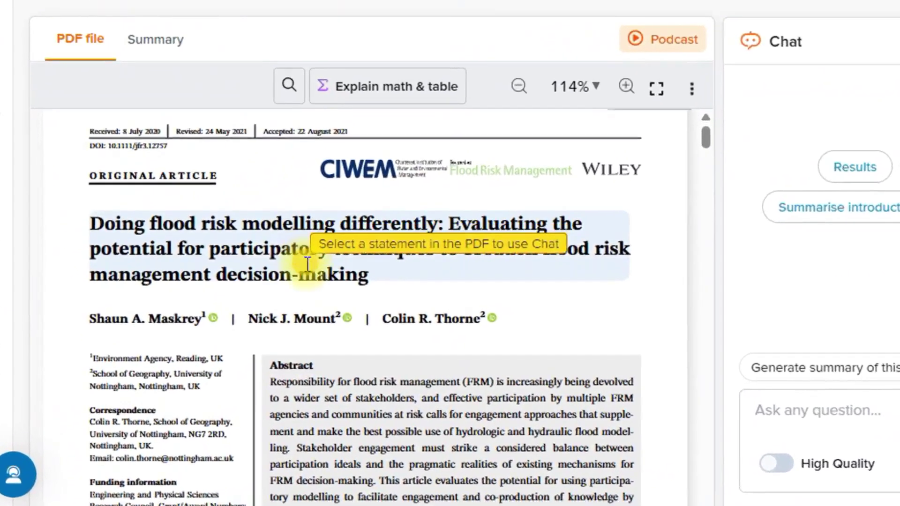
Ask the chat to generate a summary of the uploaded flood risk paper and read it through to the end
scroll(307, 265, down, 2)
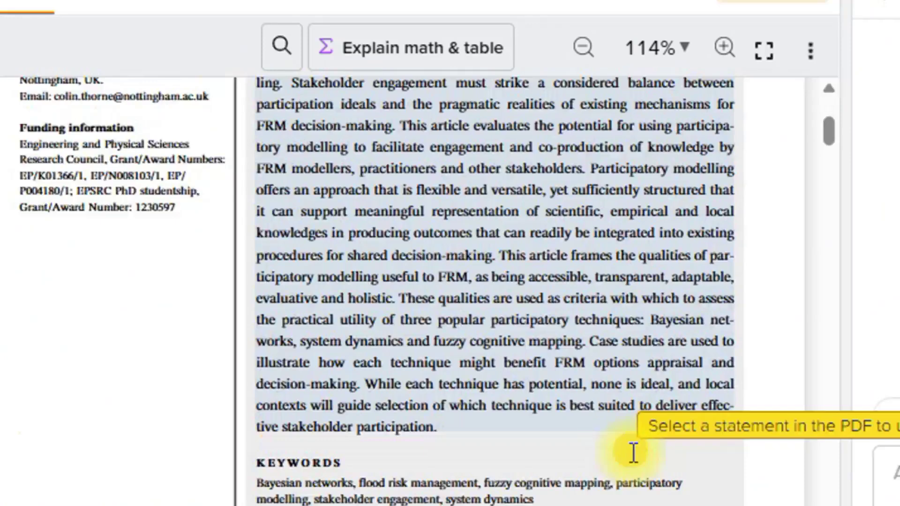
scroll(633, 453, down, 12)
scroll(633, 453, up, 18)
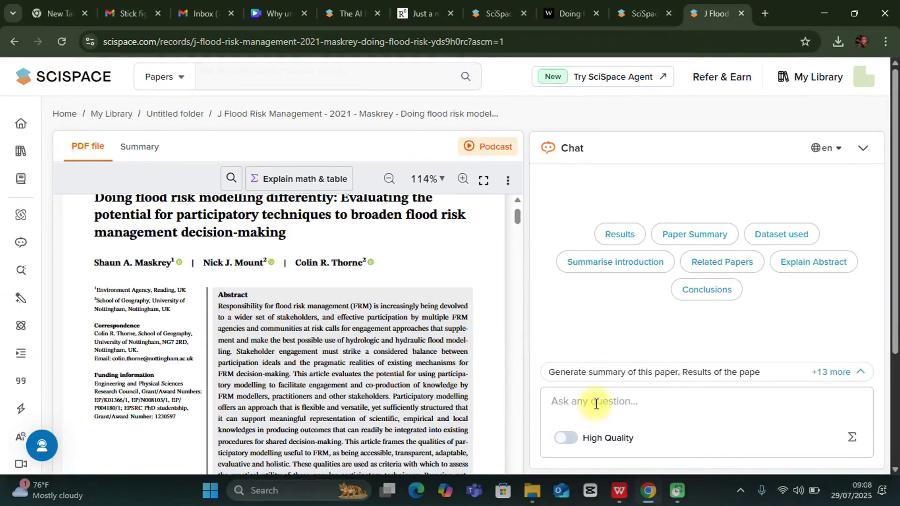
click(595, 404)
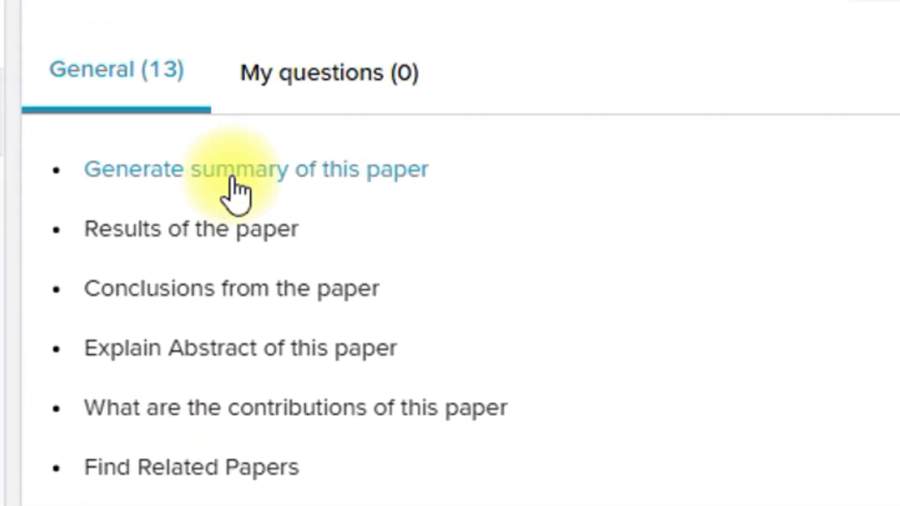
click(237, 192)
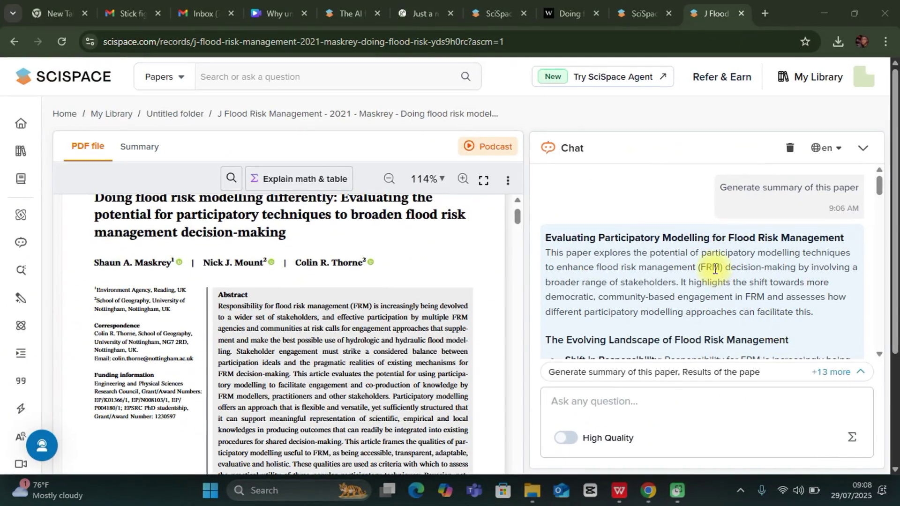
scroll(714, 270, down, 2)
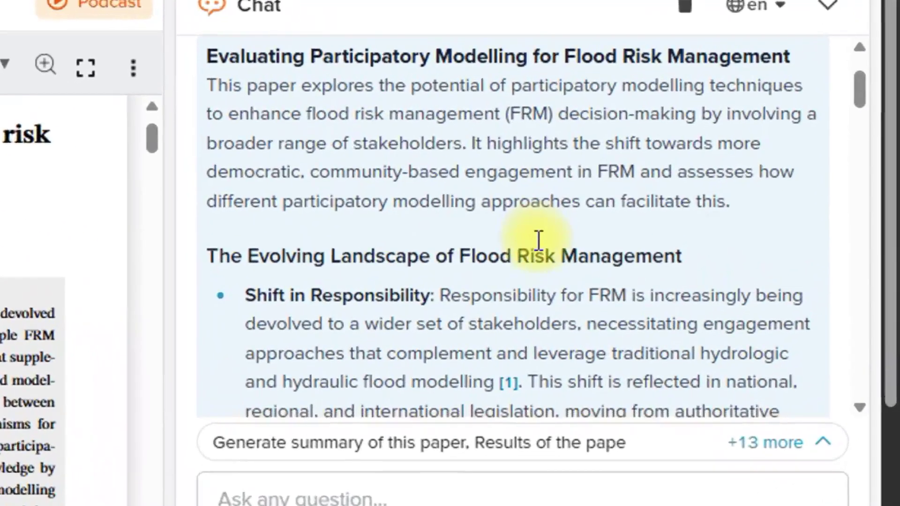
scroll(539, 239, up, 2)
scroll(538, 239, down, 2)
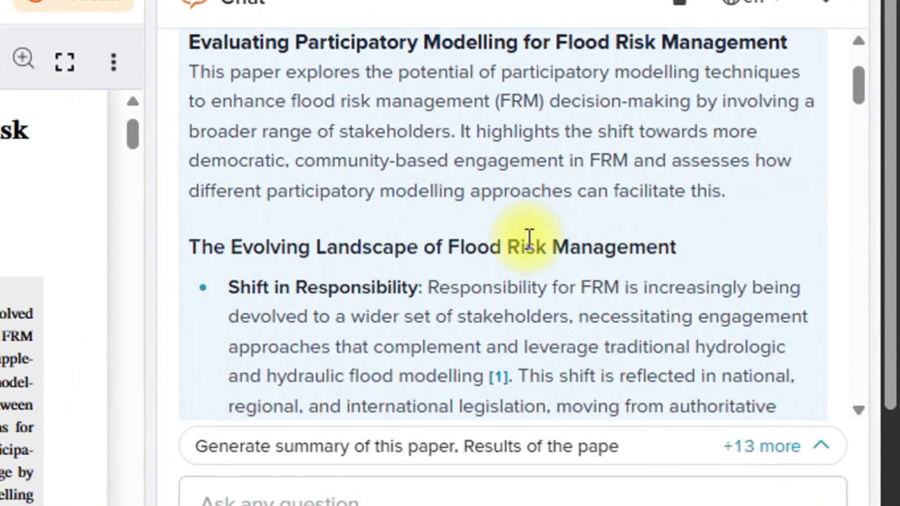
scroll(529, 239, up, 1)
scroll(529, 240, down, 10)
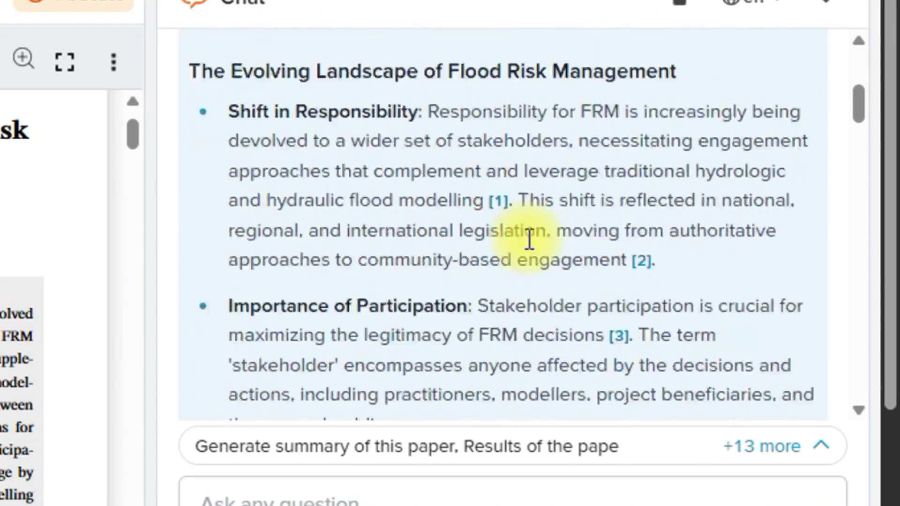
drag(847, 119, 886, 368)
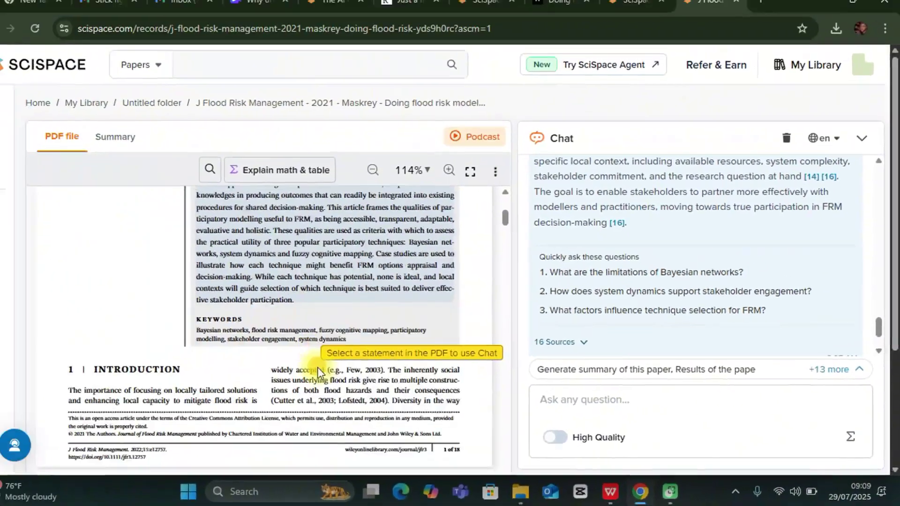
Have the chat explain the opening paragraph of section 3, The Changing Role of Participation in FRM Decision-Making, and read the explanation
scroll(313, 345, down, 7)
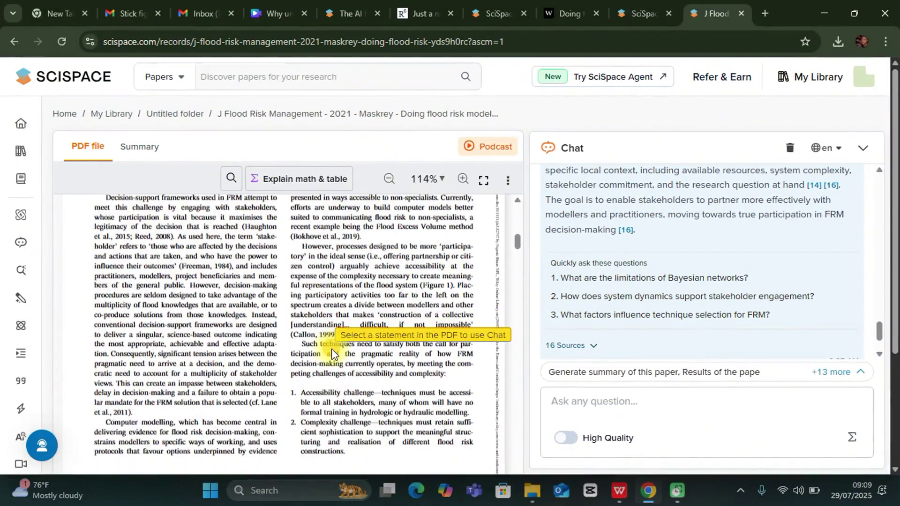
scroll(331, 349, down, 4)
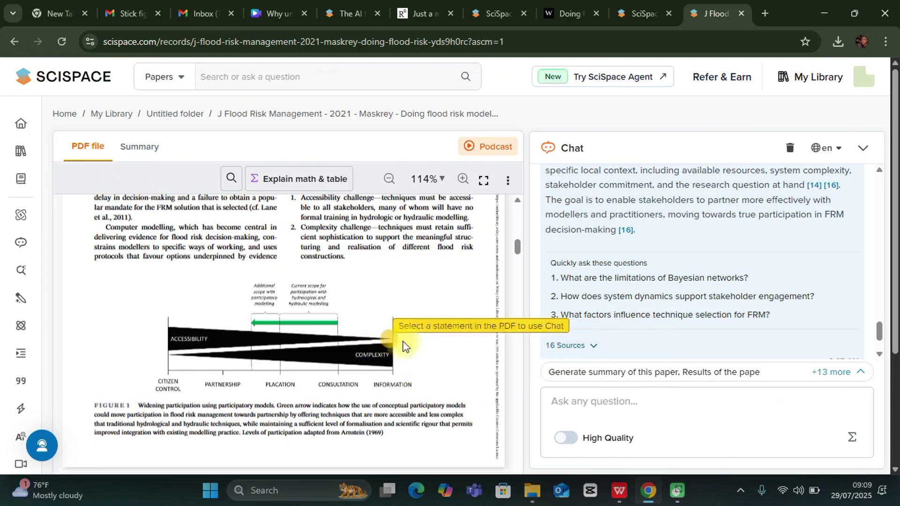
scroll(410, 331, down, 10)
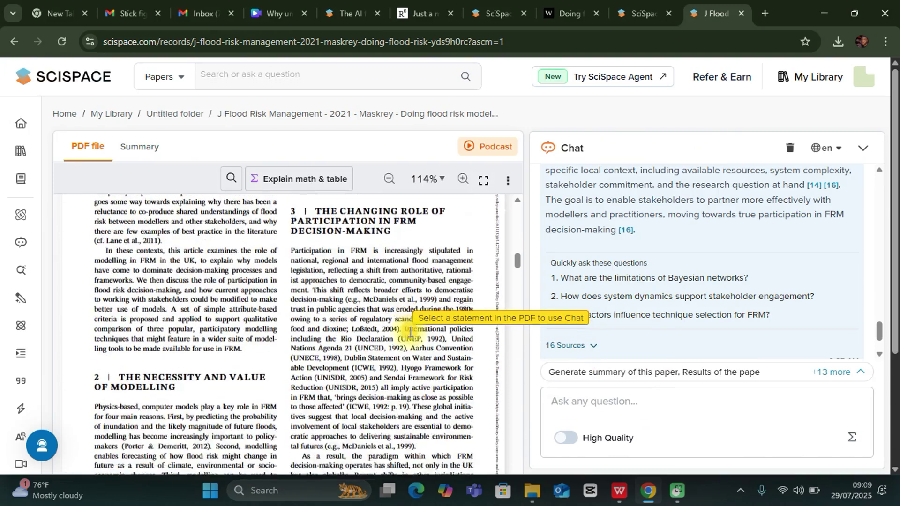
scroll(409, 332, up, 1)
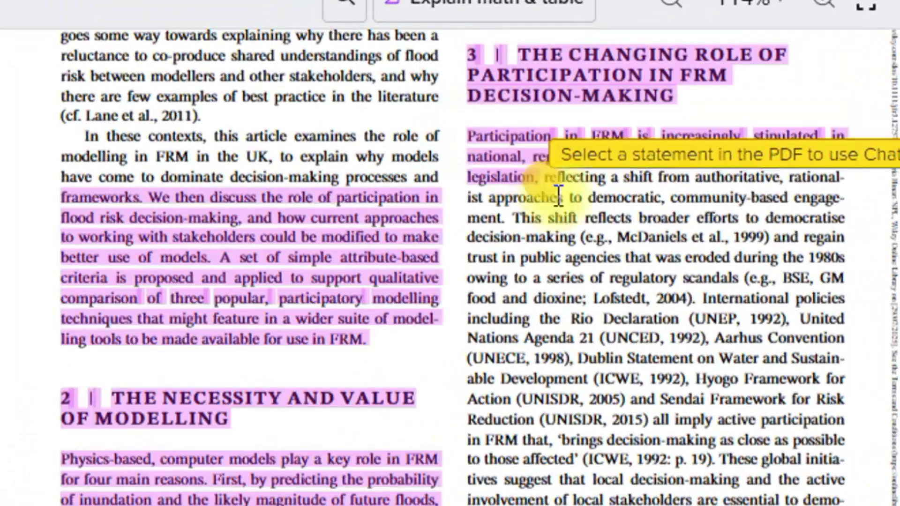
drag(558, 195, 612, 321)
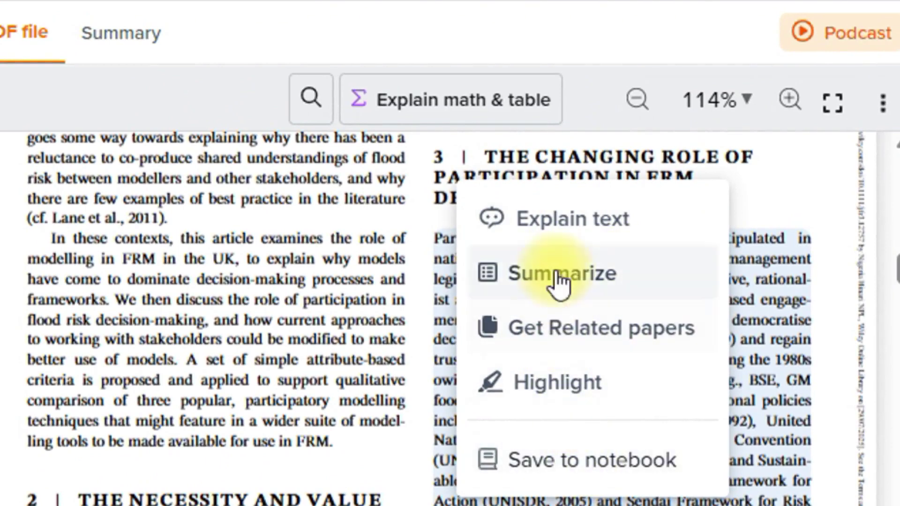
click(574, 228)
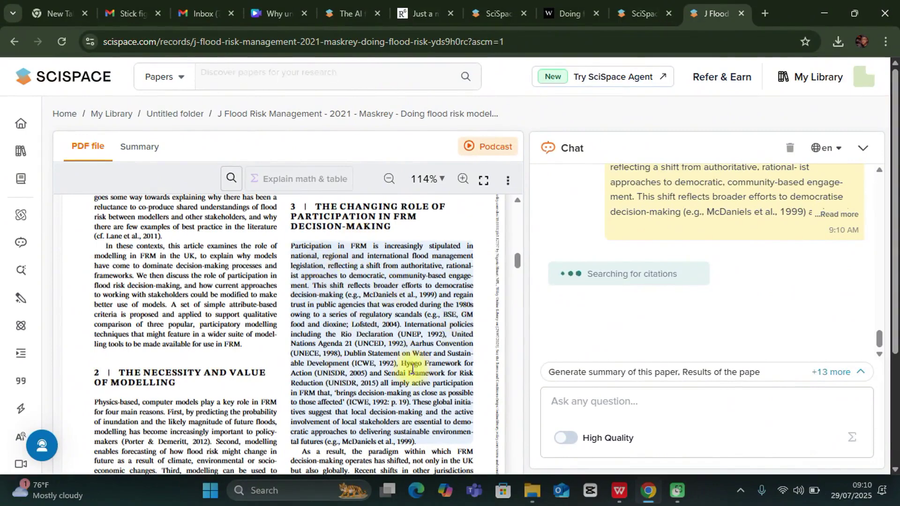
scroll(661, 305, up, 5)
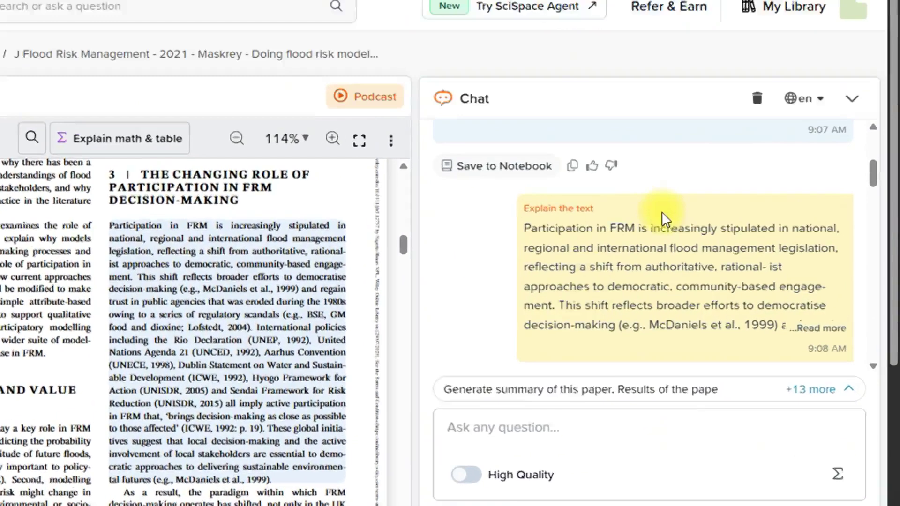
scroll(575, 238, down, 6)
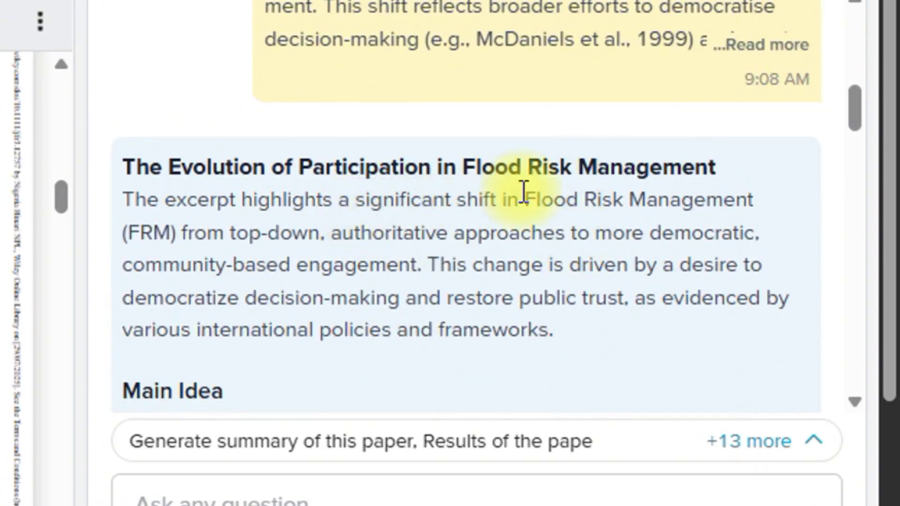
drag(857, 109, 874, 338)
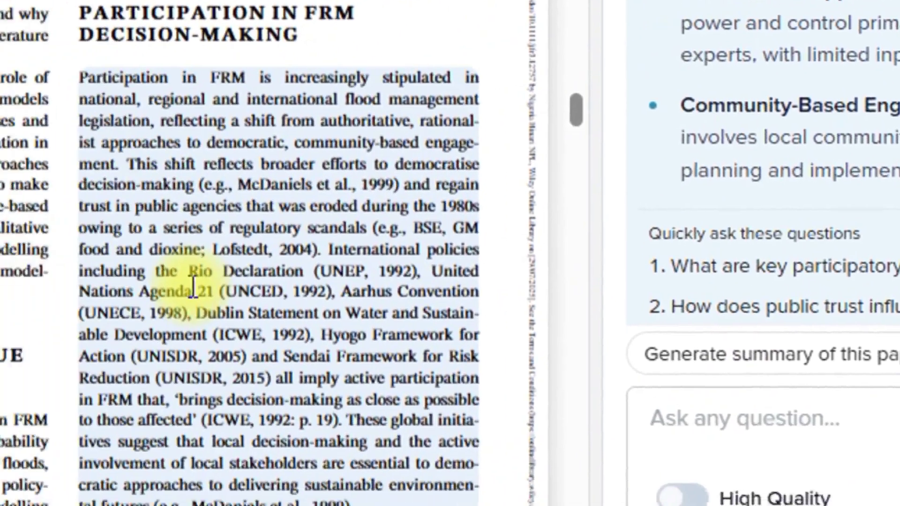
Capture Figure 2 with its caption using Explain math & table, and read the chat's explanation of both modelling diagrams
scroll(506, 238, down, 10)
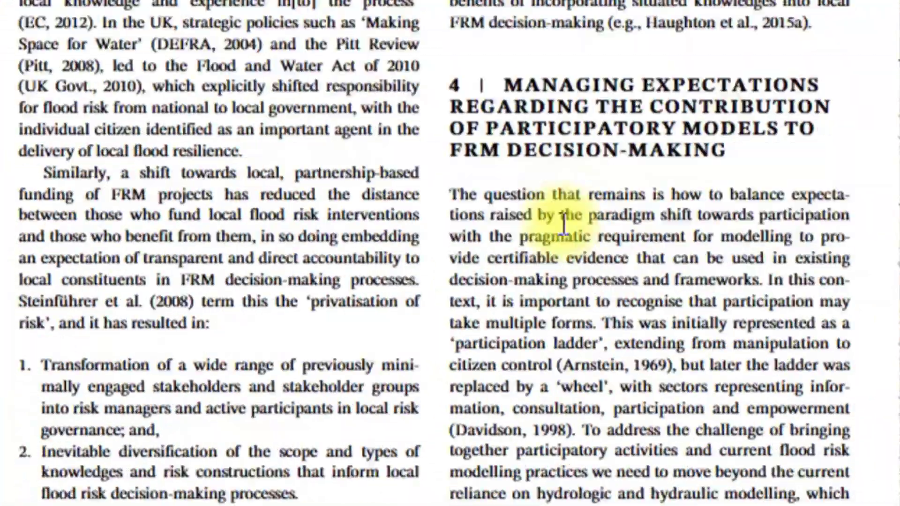
scroll(564, 225, down, 3)
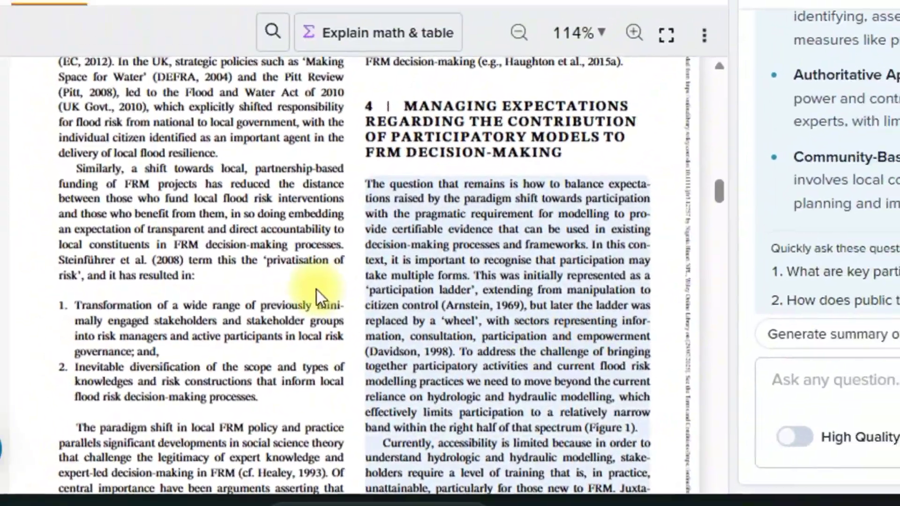
scroll(366, 230, down, 5)
scroll(295, 310, down, 10)
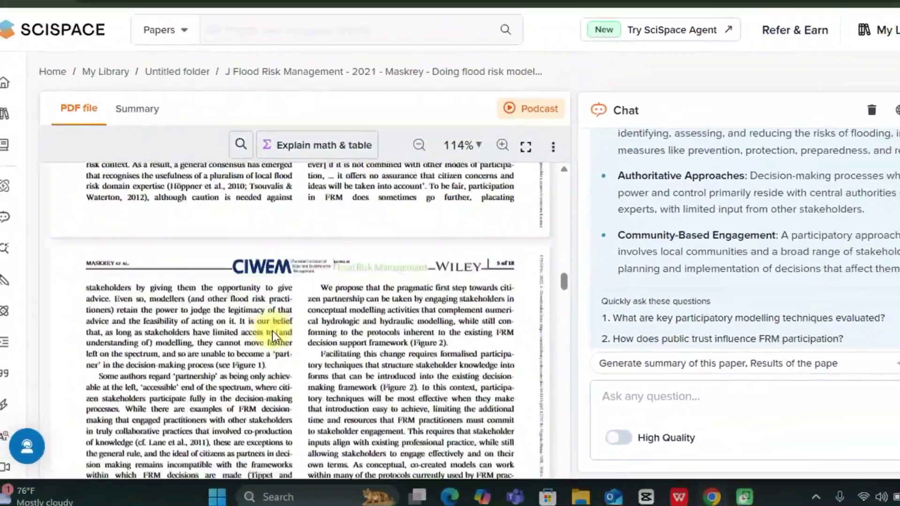
click(294, 316)
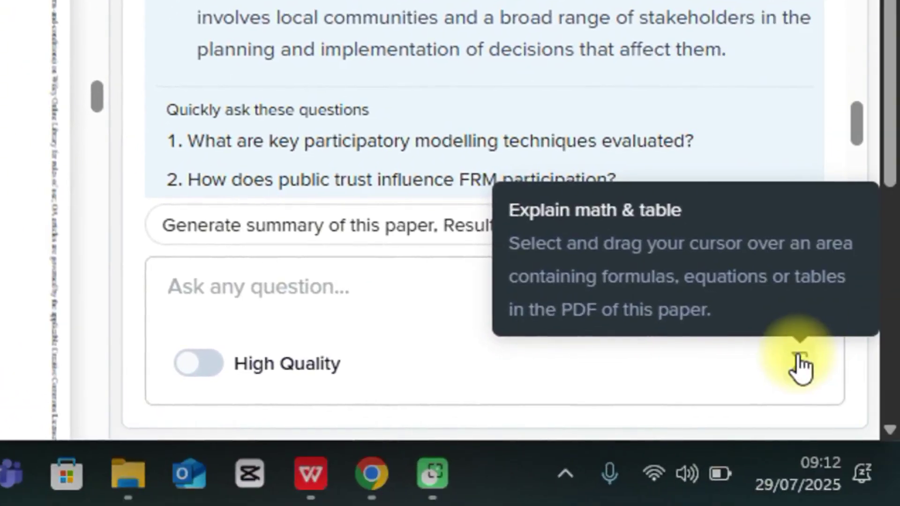
click(801, 367)
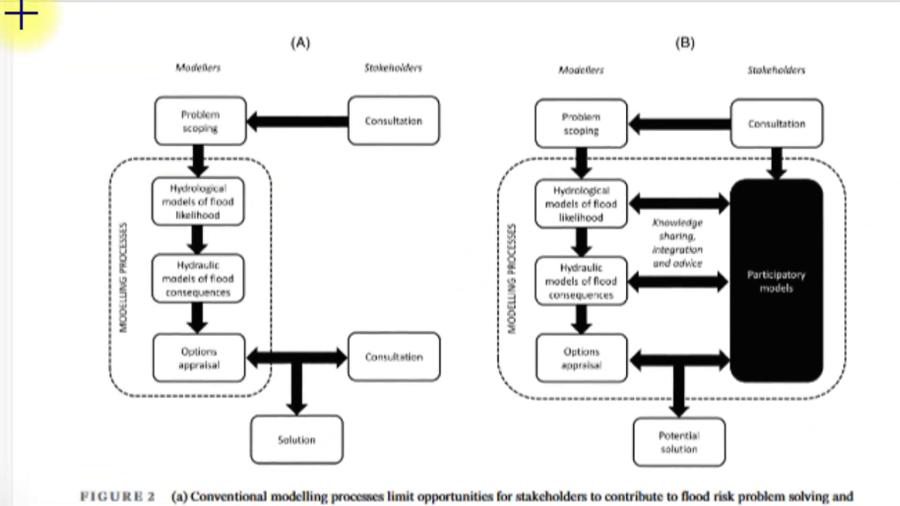
drag(21, 14, 889, 504)
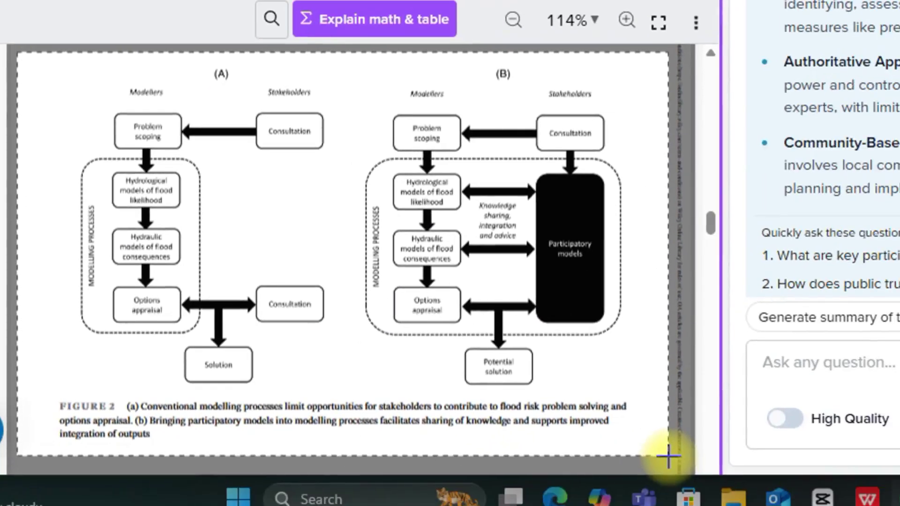
drag(668, 456, 669, 448)
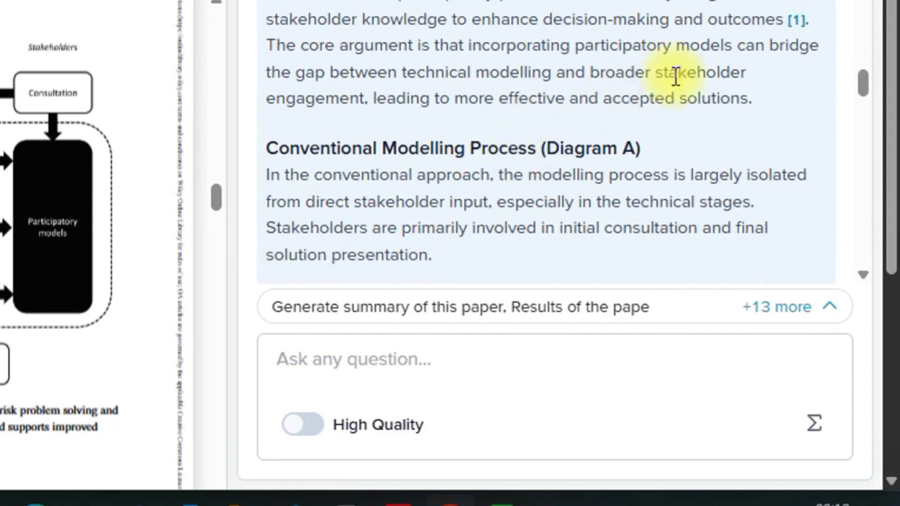
drag(862, 85, 863, 92)
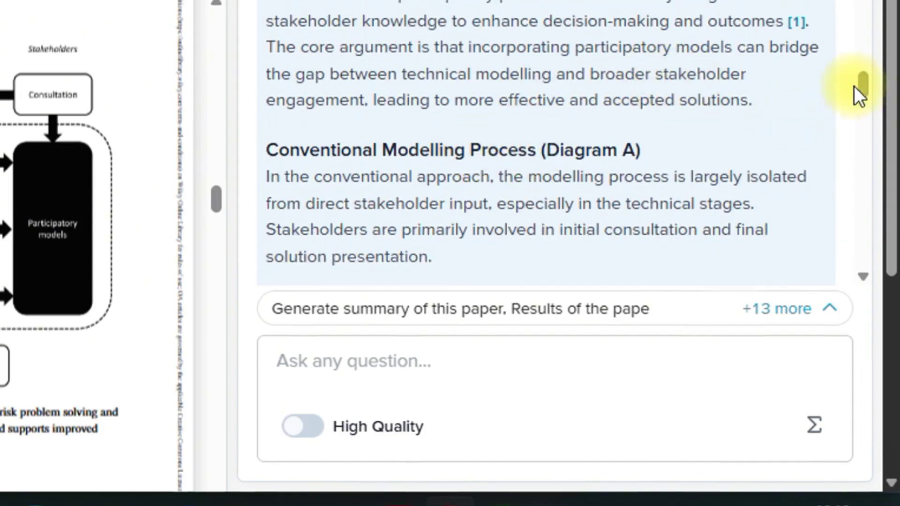
drag(863, 173, 857, 210)
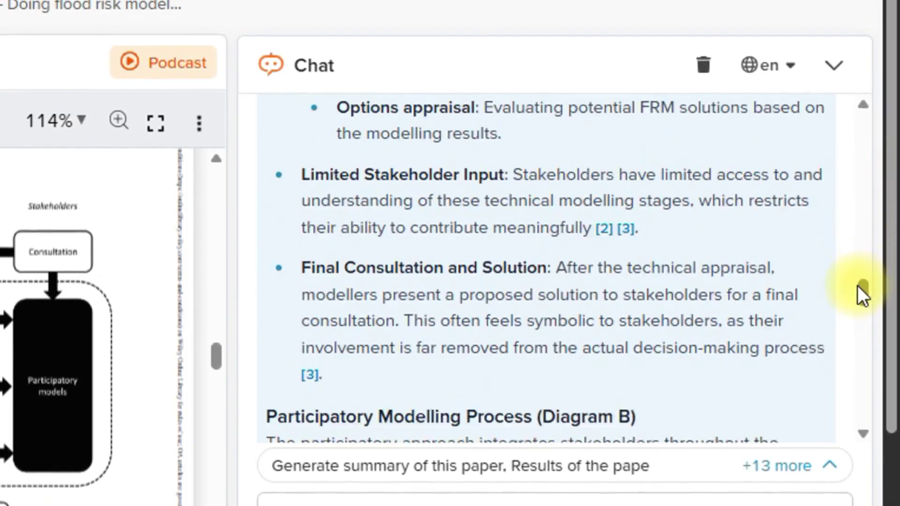
drag(857, 286, 876, 409)
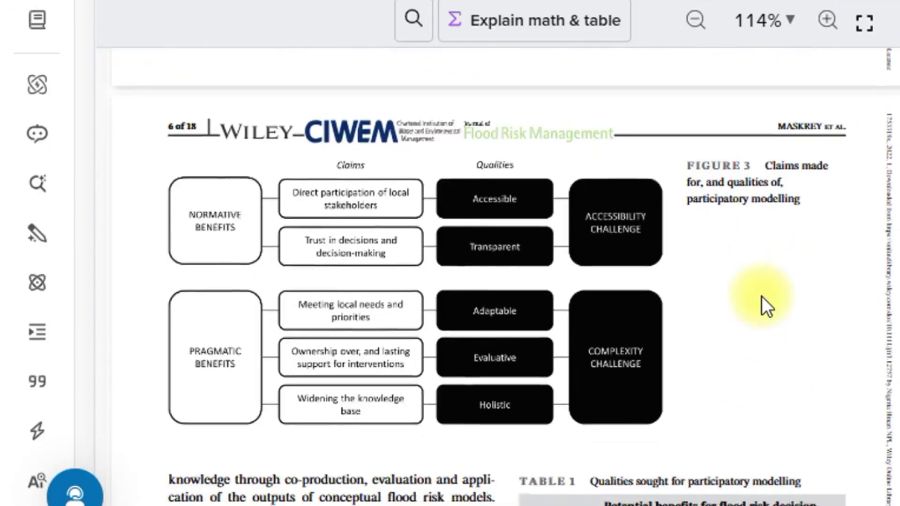
Locate Figure 5 on page 9 of the paper and ask the chat "Can you explain figure 5 in the paper"
scroll(761, 296, down, 15)
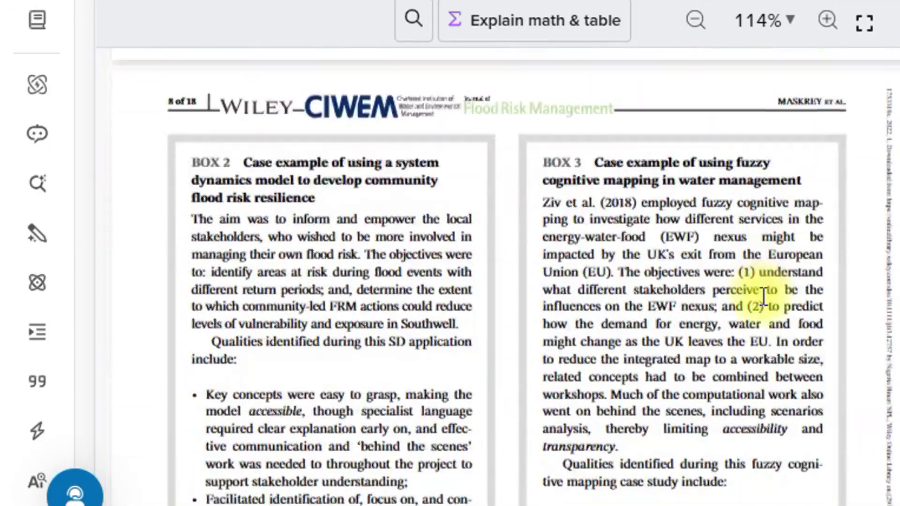
scroll(763, 296, down, 10)
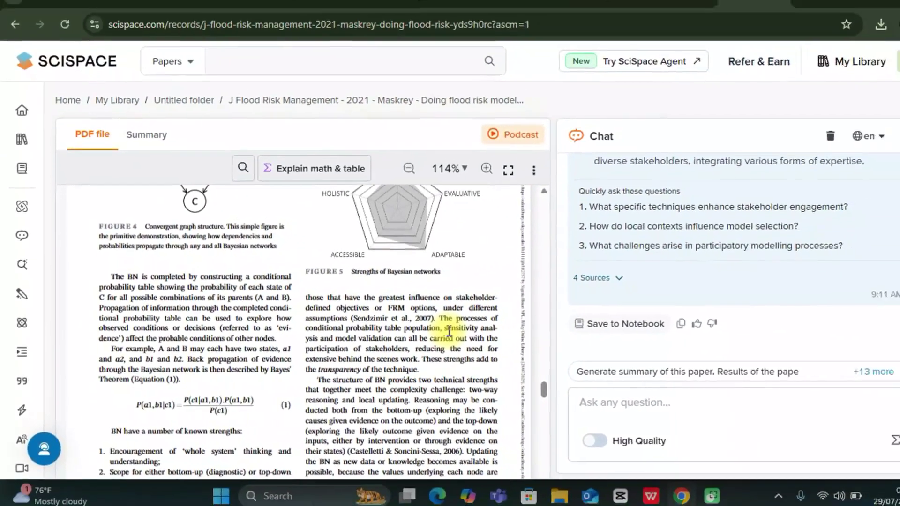
scroll(515, 323, up, 3)
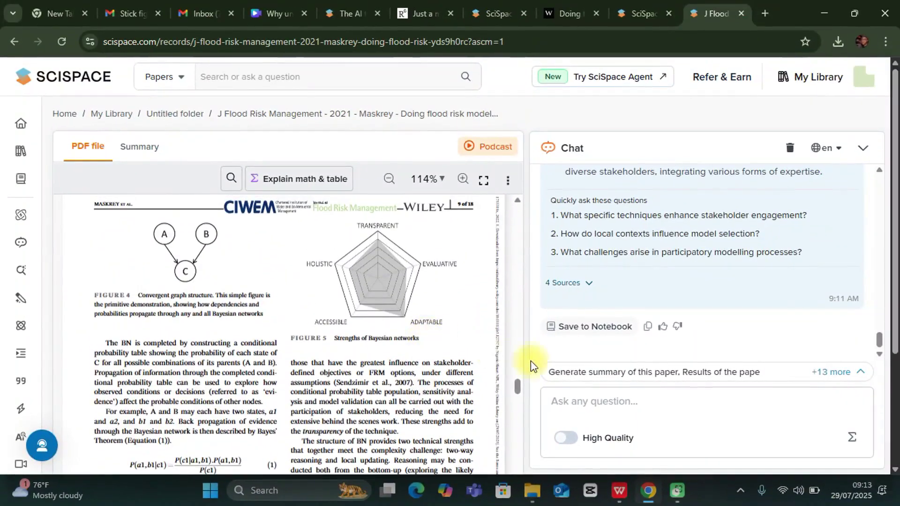
click(583, 401)
text(Can you explain t)
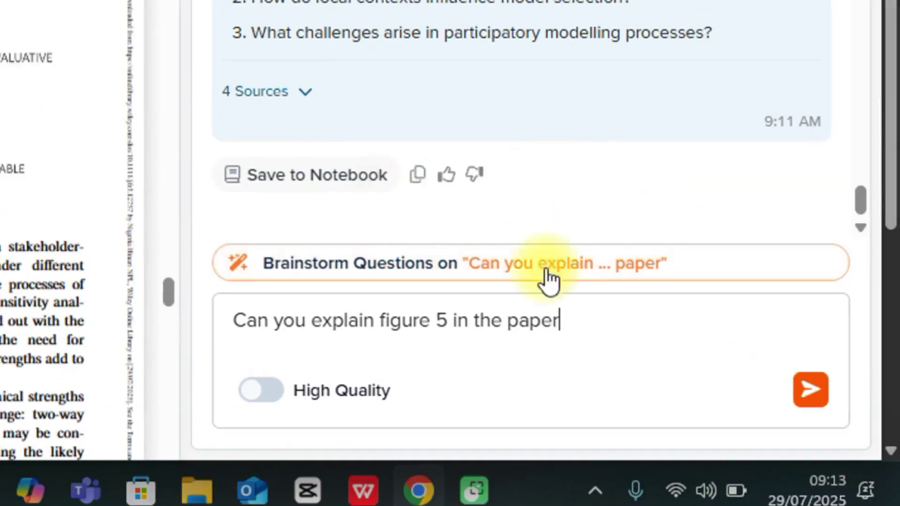
click(810, 390)
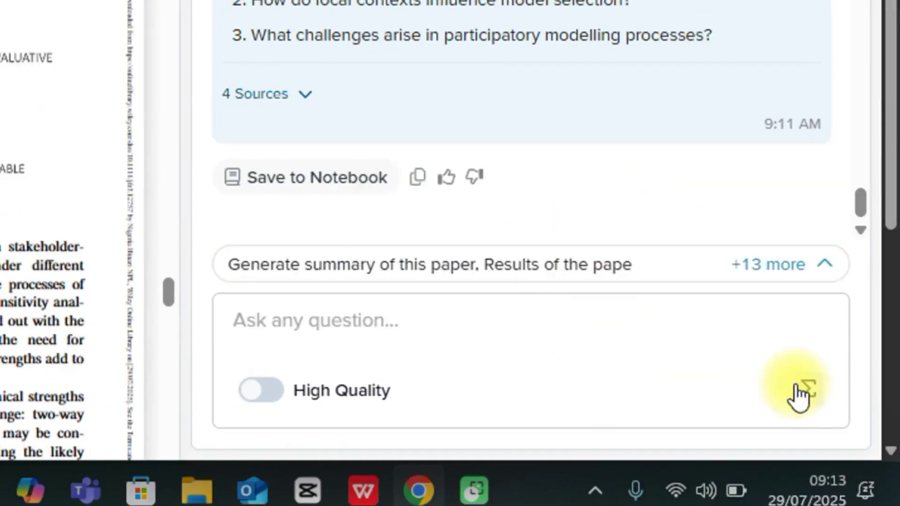
Read the chat's answer about Figure 5 through to its suggested follow-up questions
scroll(632, 314, up, 5)
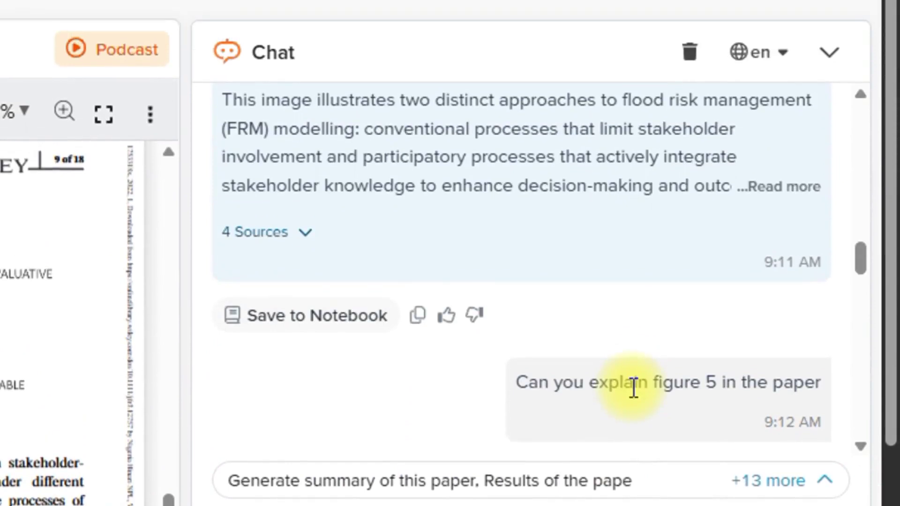
scroll(617, 382, down, 5)
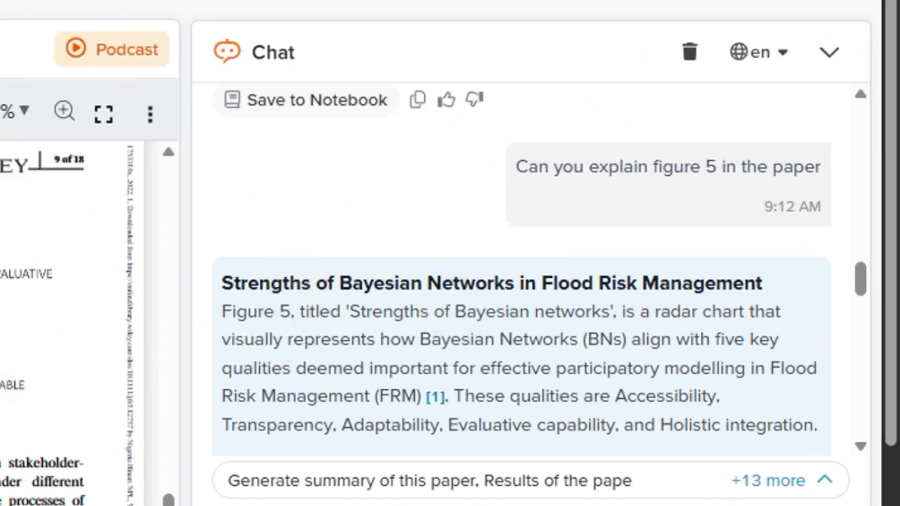
scroll(572, 418, down, 10)
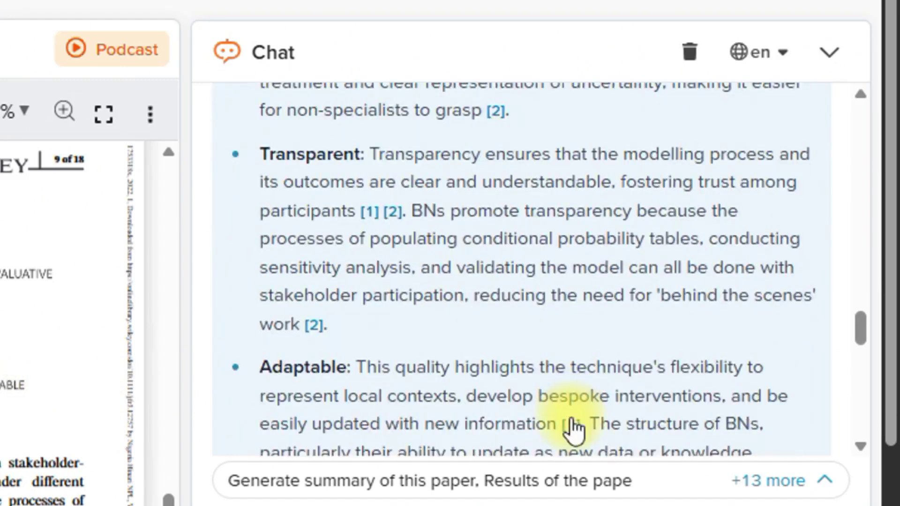
scroll(572, 418, down, 8)
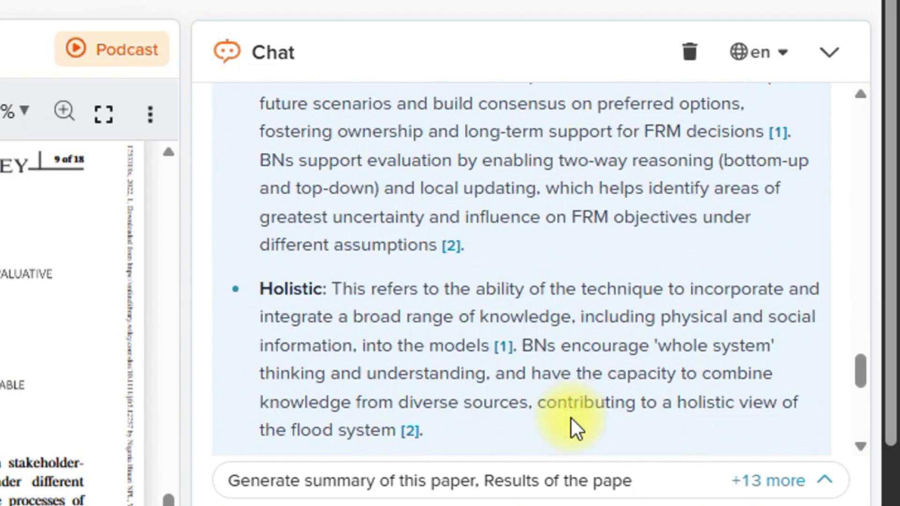
scroll(572, 418, down, 4)
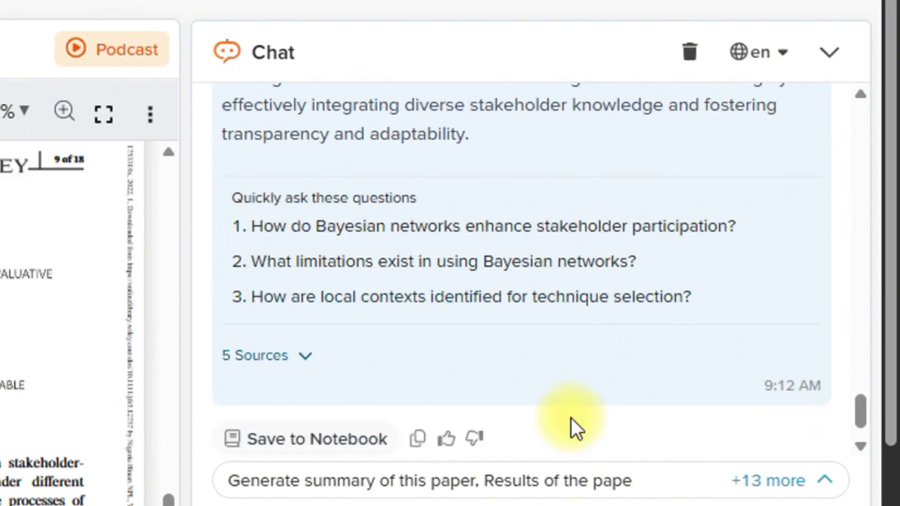
scroll(71, 323, down, 5)
scroll(70, 324, up, 3)
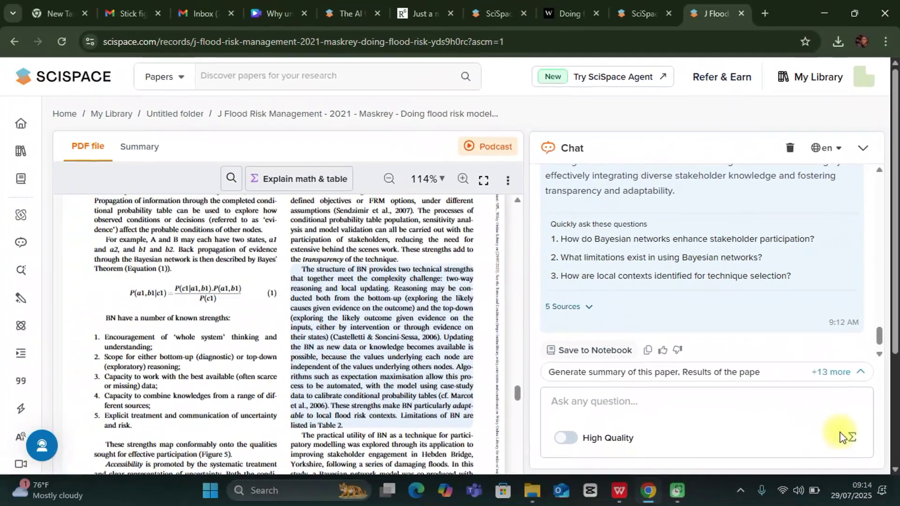
Capture Equation (1), the Bayes' Theorem formula, using Explain math & table and read the chat's explanation and key terms glossary
click(854, 438)
drag(106, 278, 281, 308)
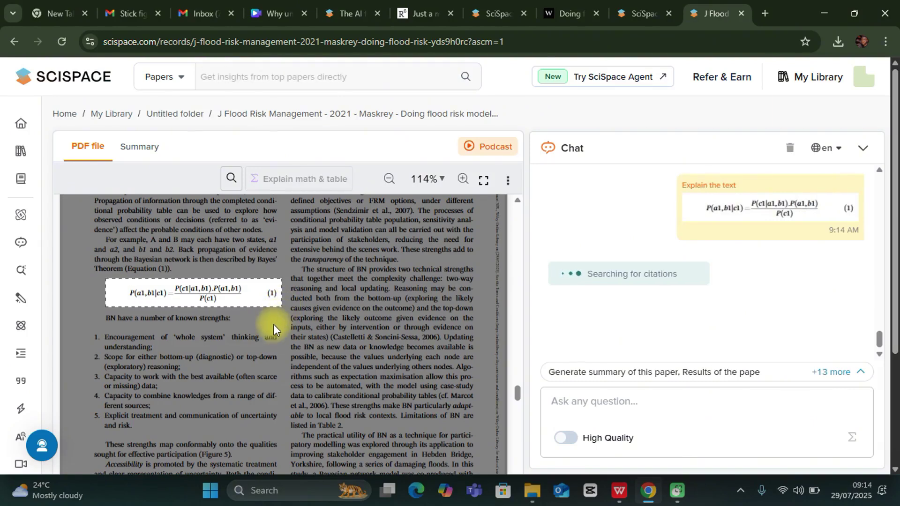
scroll(641, 289, down, 8)
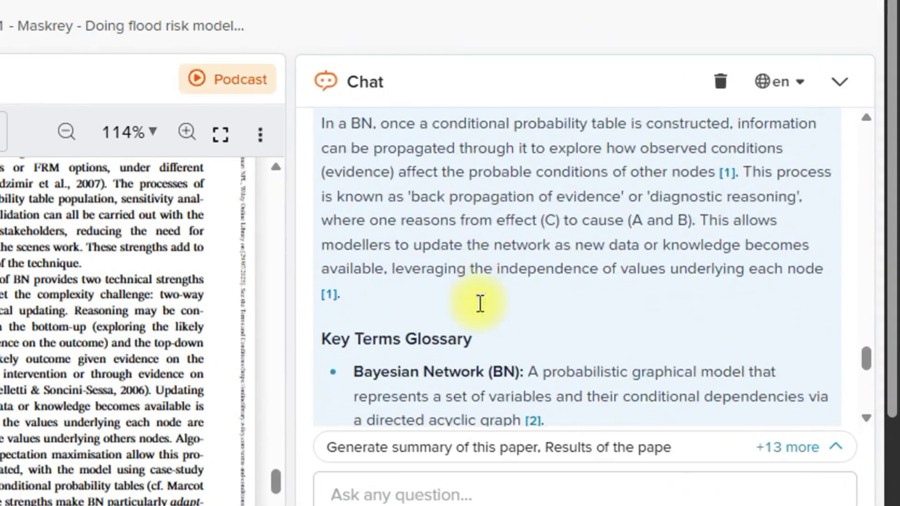
scroll(480, 303, down, 10)
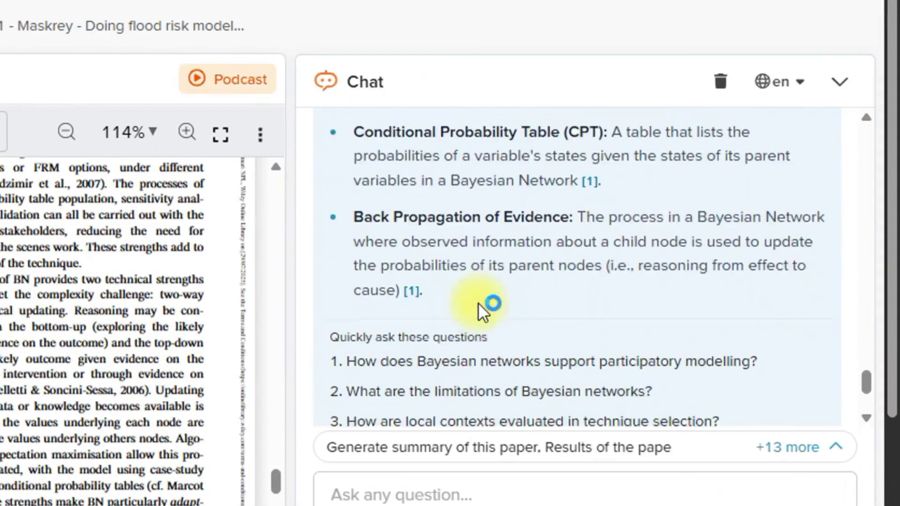
scroll(479, 313, up, 10)
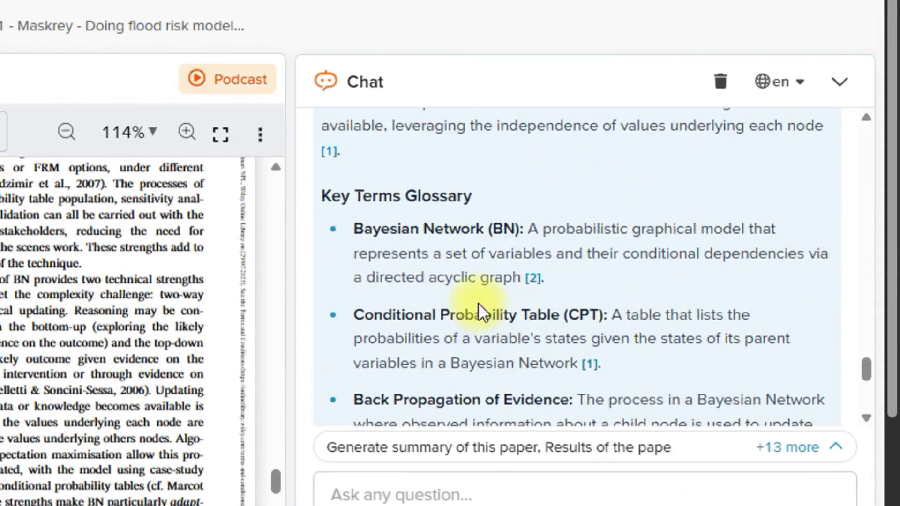
scroll(478, 303, up, 6)
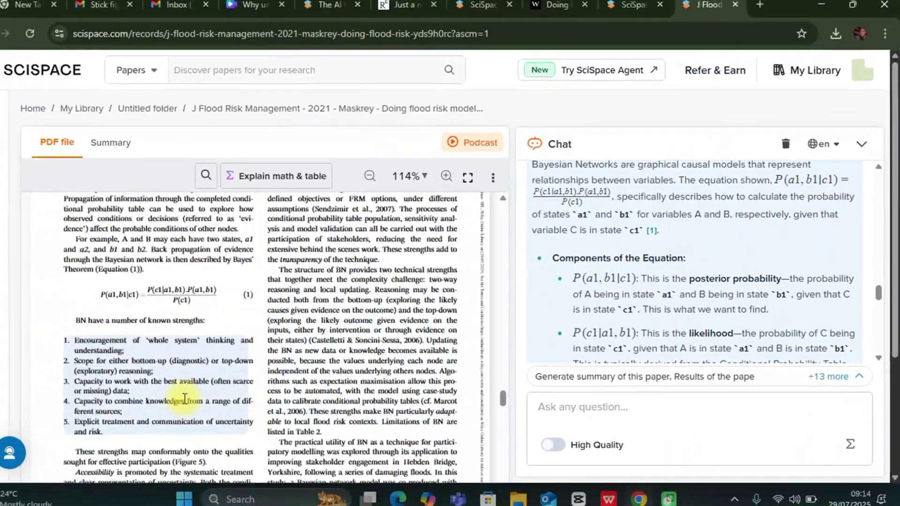
Skim the paper from the Bayesian network strengths to the fuzzy cognitive mapping figures, and open My Library
scroll(202, 395, down, 3)
scroll(210, 394, down, 10)
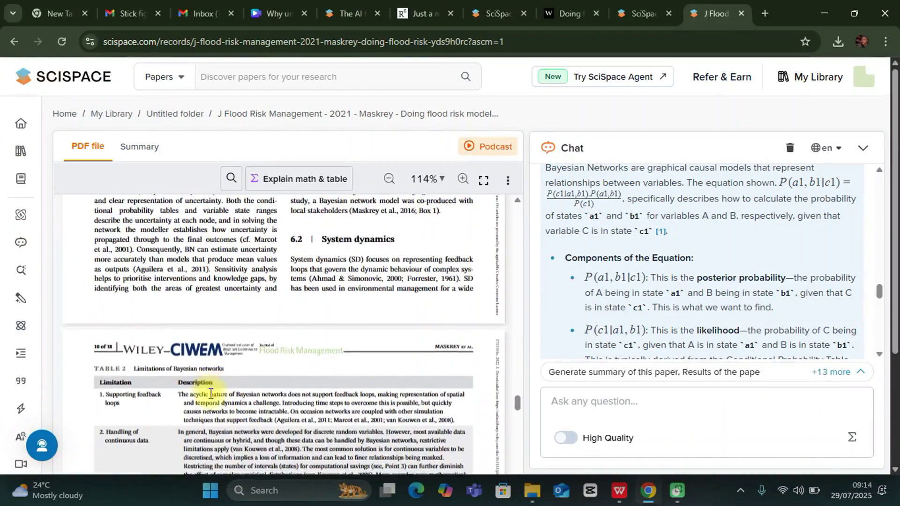
scroll(210, 395, up, 8)
scroll(210, 395, down, 15)
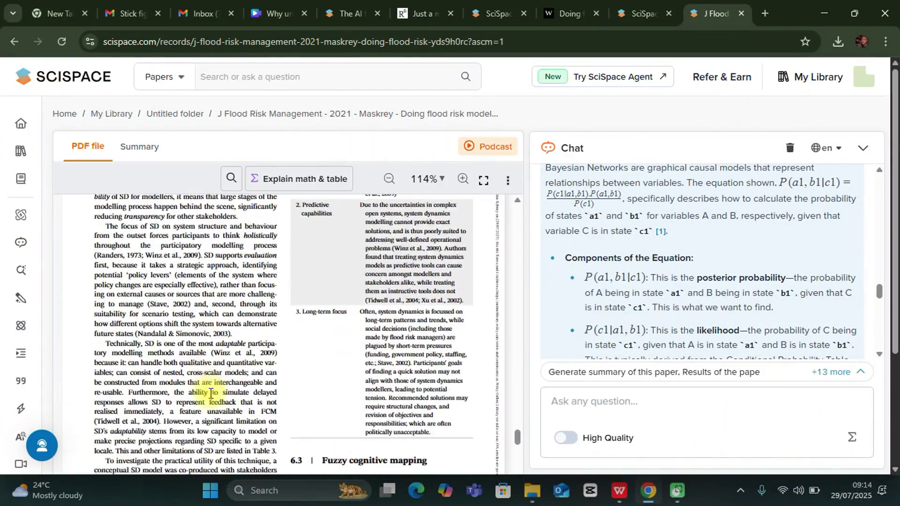
scroll(210, 394, down, 4)
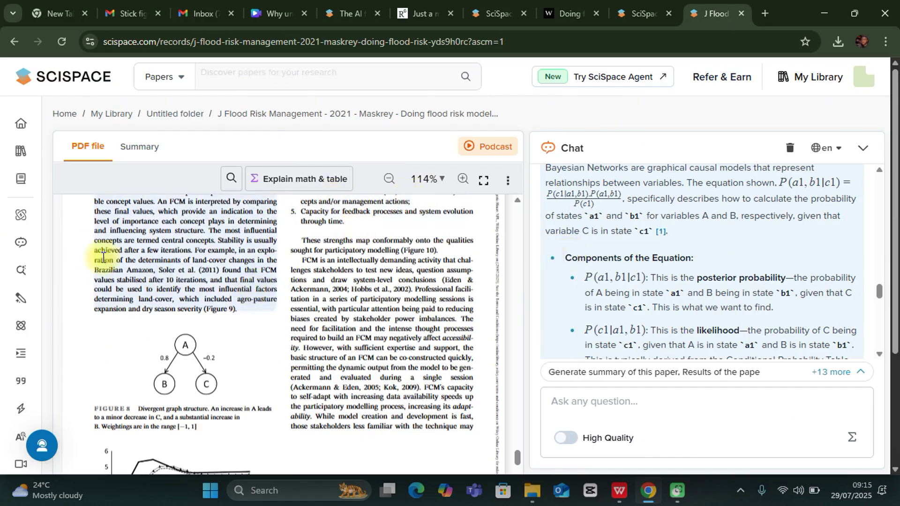
mouse_move(24, 150)
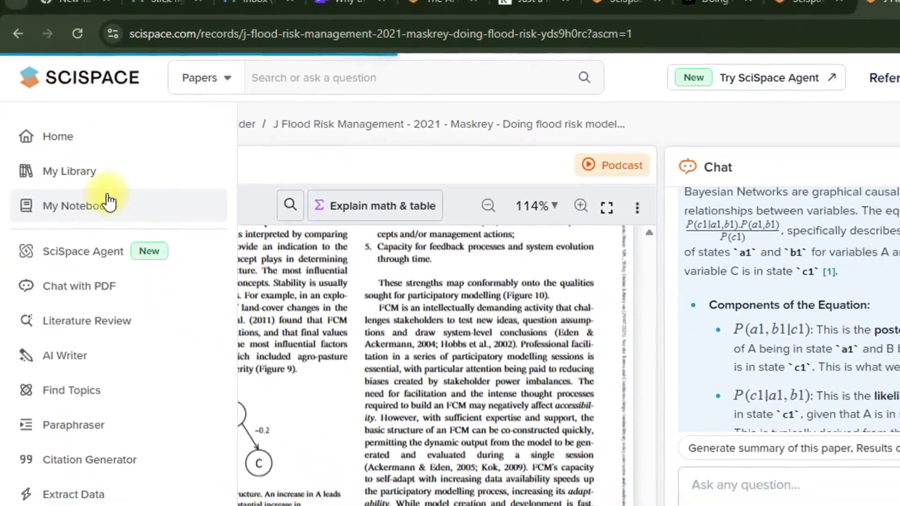
click(77, 182)
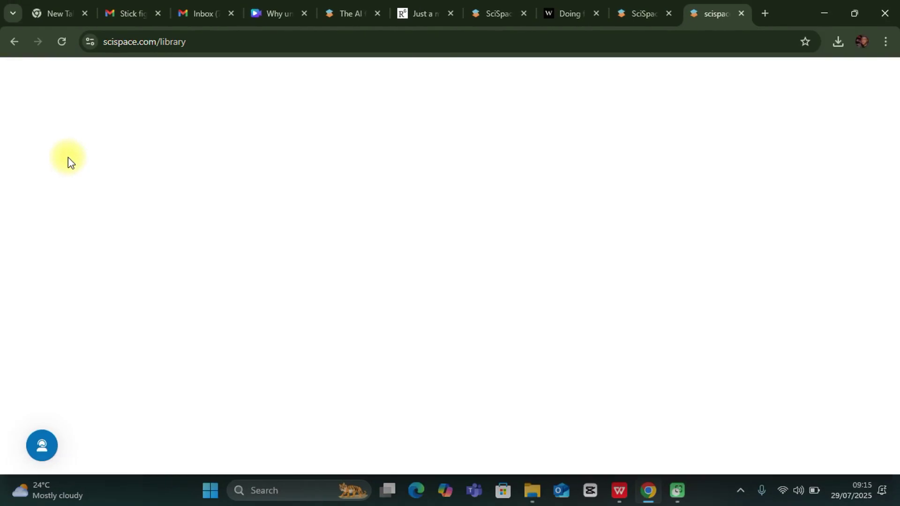
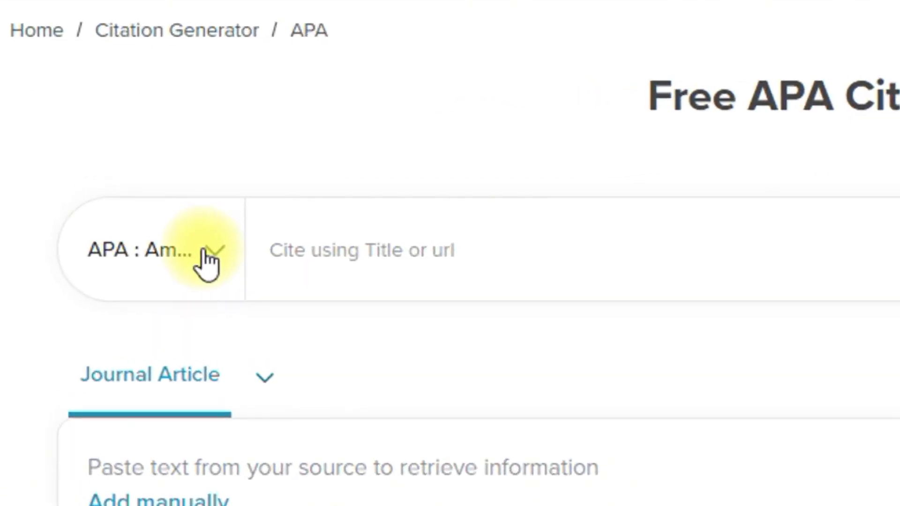
Browse the citation styles, search them for "vancou" and choose Springer - Vancouver as the citation style
click(204, 251)
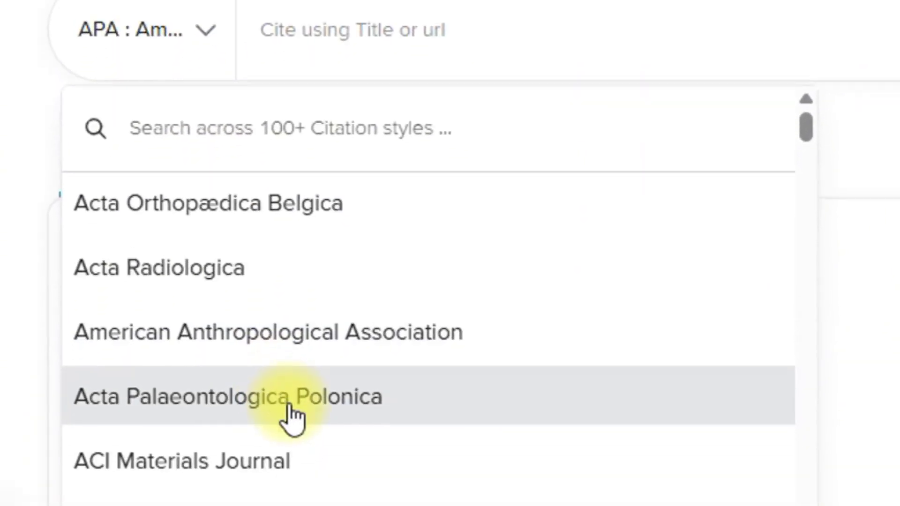
scroll(291, 352, down, 2)
scroll(290, 352, down, 12)
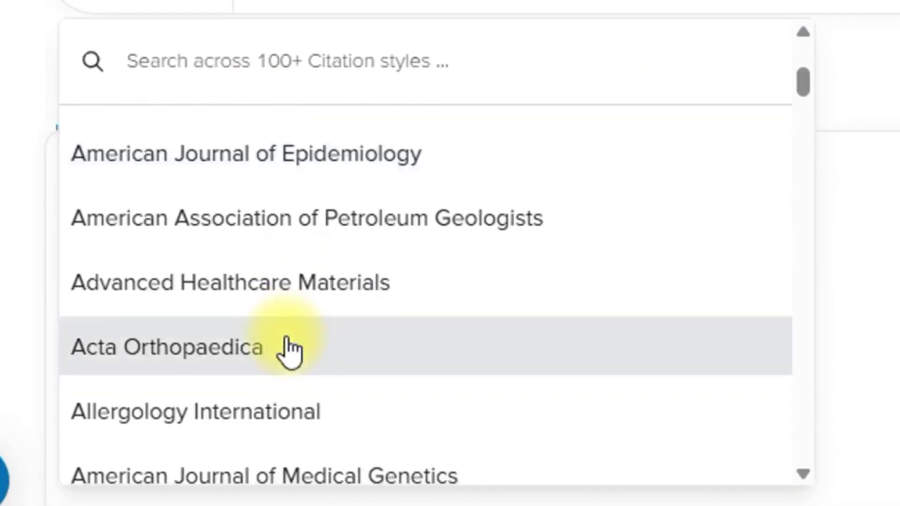
scroll(291, 351, down, 15)
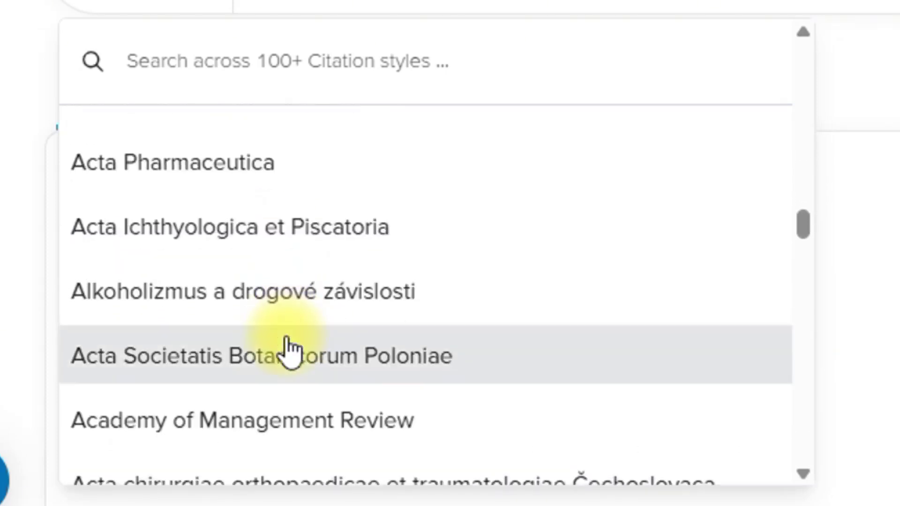
scroll(288, 347, down, 10)
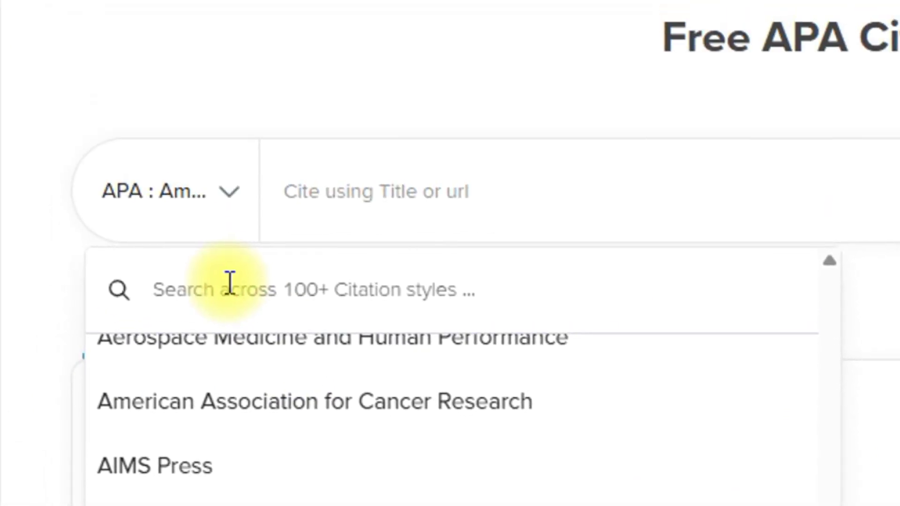
click(230, 284)
text(vancou)
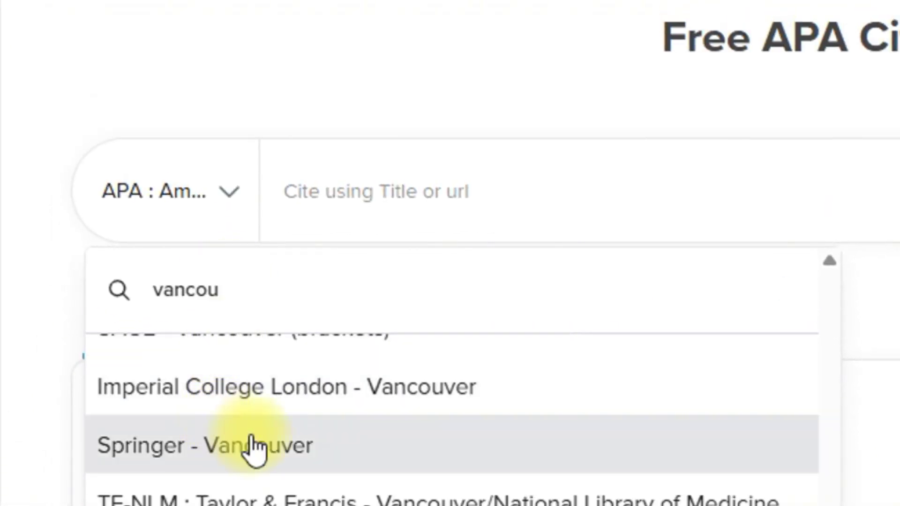
click(251, 446)
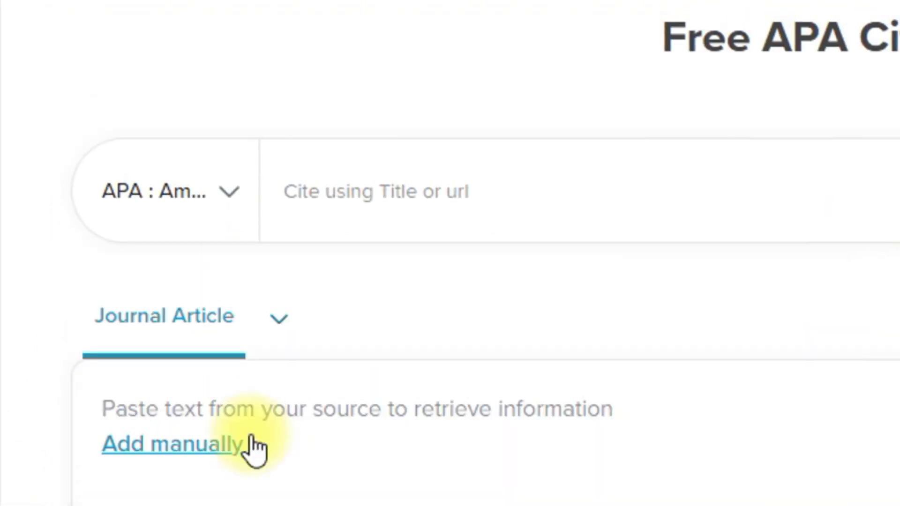
Cite "A review of the current status of flood modelling for urban flood risk management in the developing countries" manually and select its reference entry
click(340, 195)
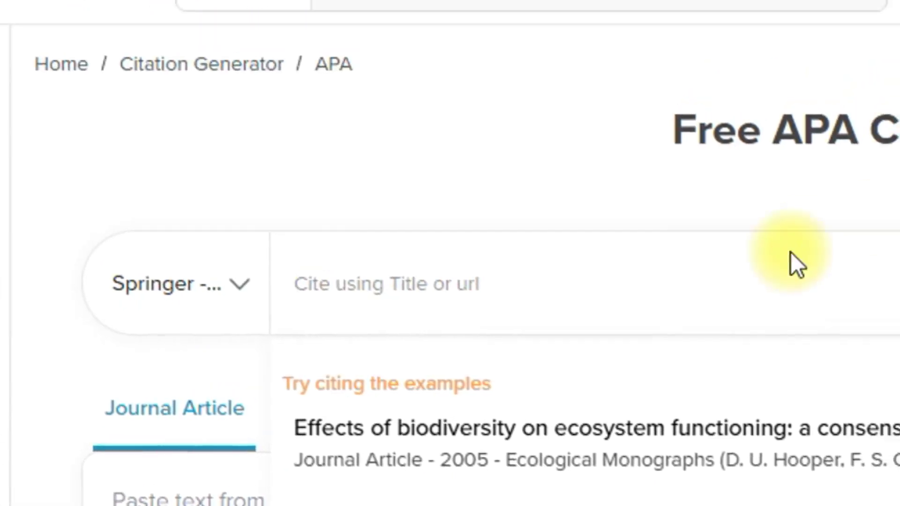
click(742, 330)
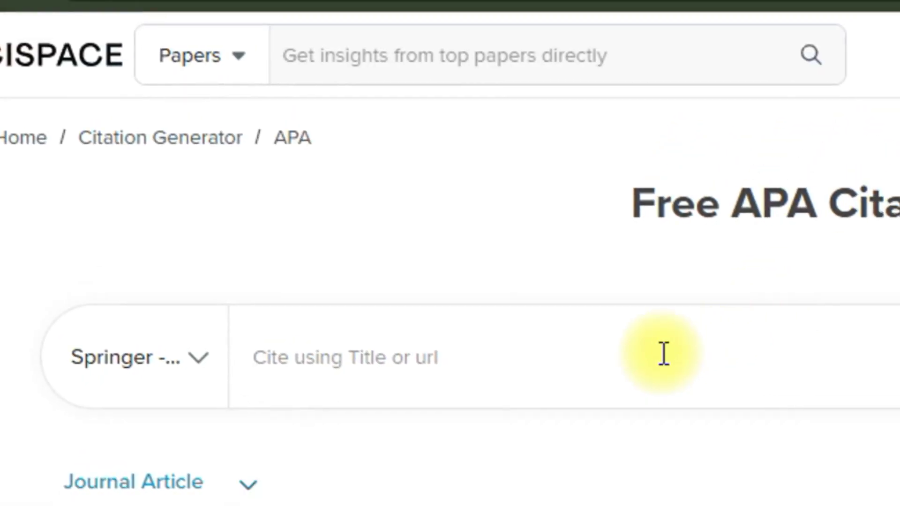
key(ctrl+v)
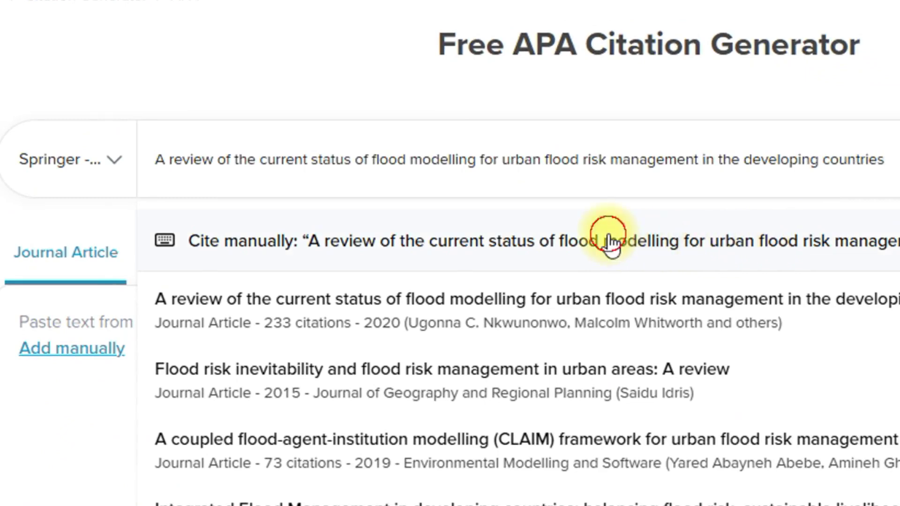
click(608, 242)
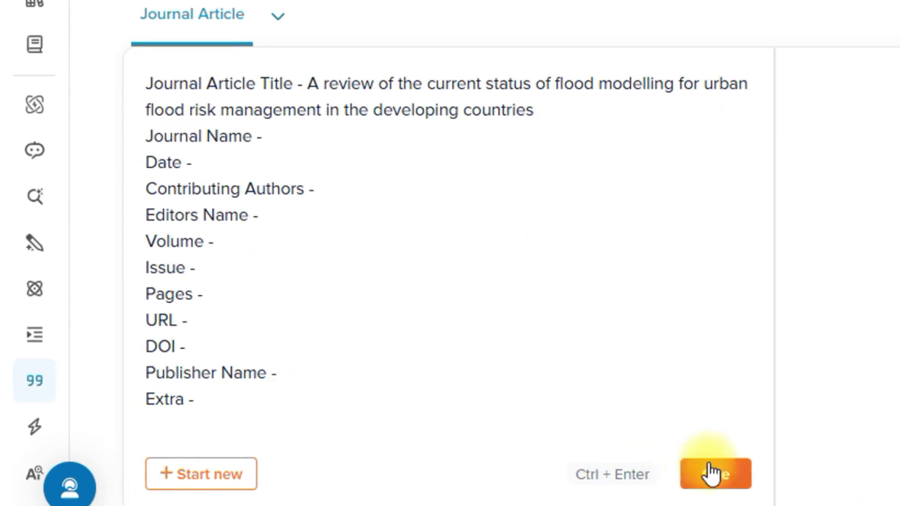
click(728, 476)
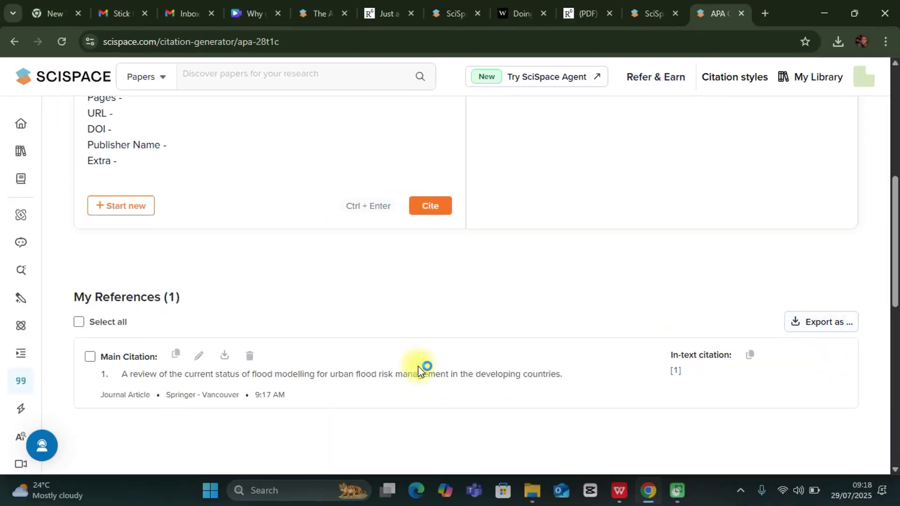
click(90, 357)
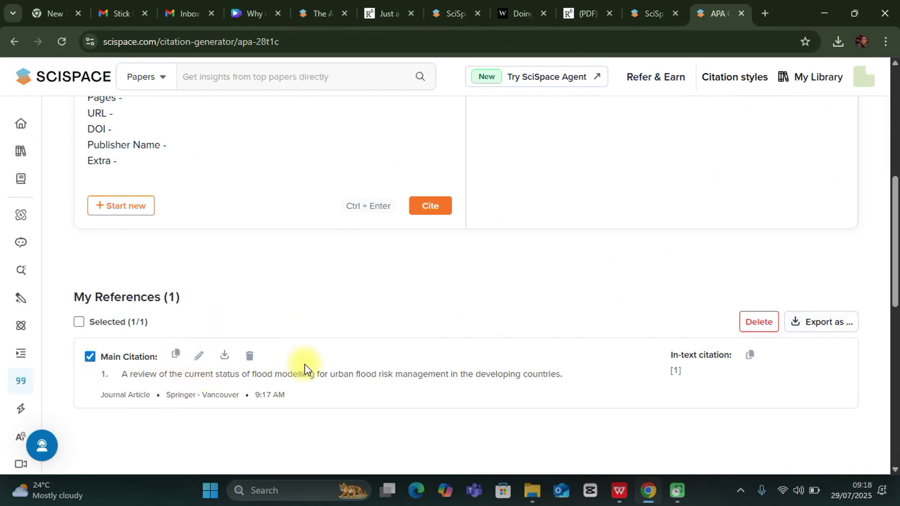
scroll(612, 328, up, 7)
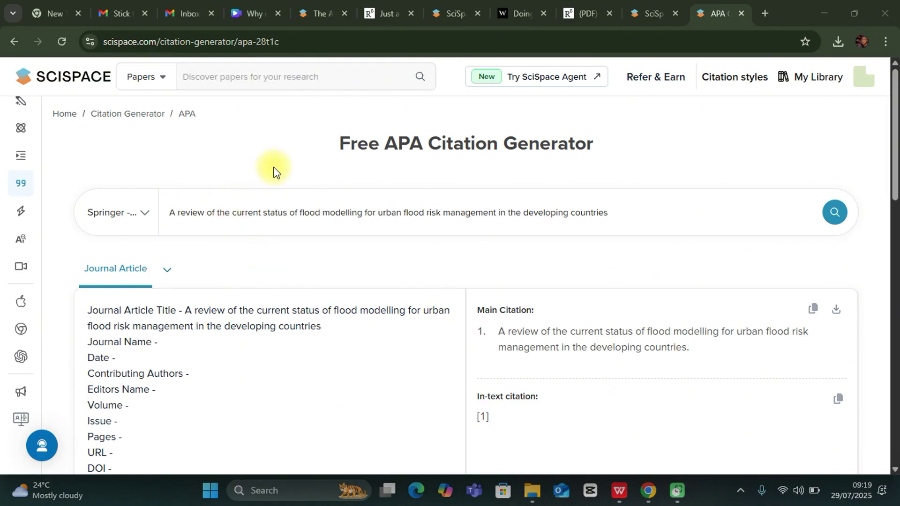
Open the SciSpace Chrome Extension store page and add the extension to Chrome
mouse_move(11, 306)
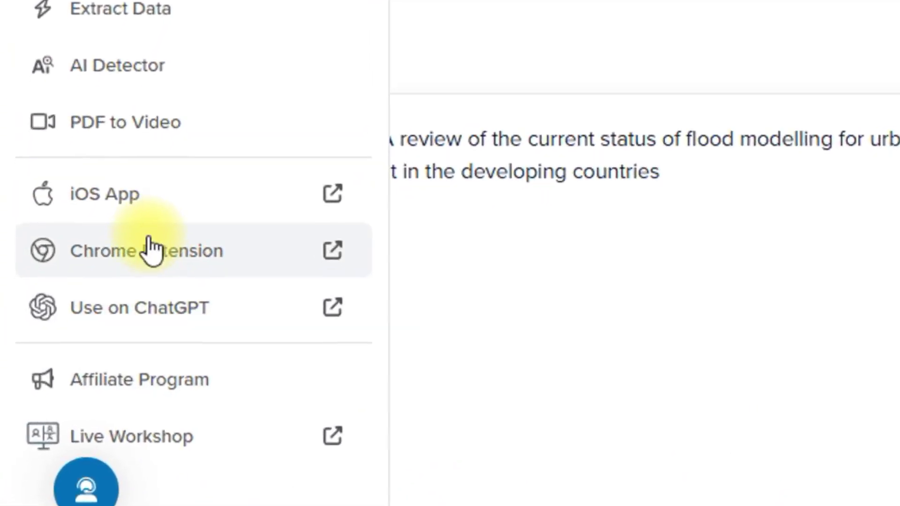
click(149, 263)
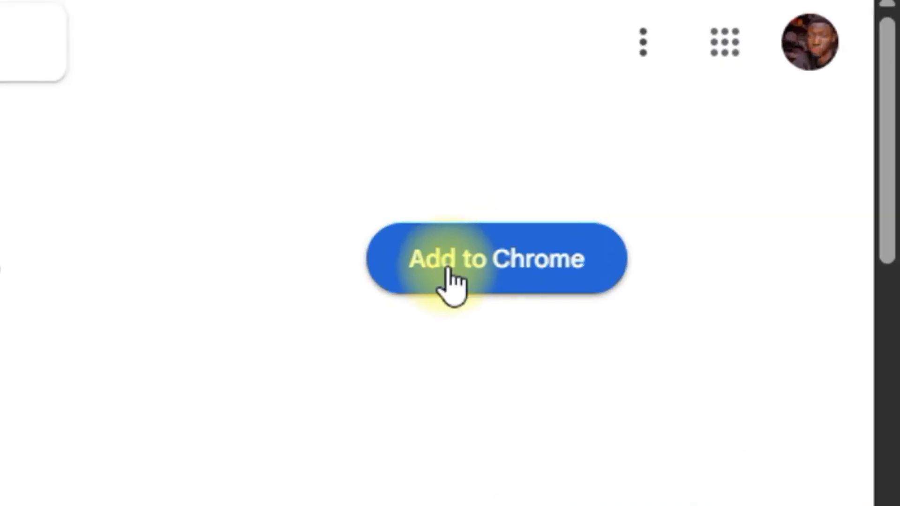
click(733, 167)
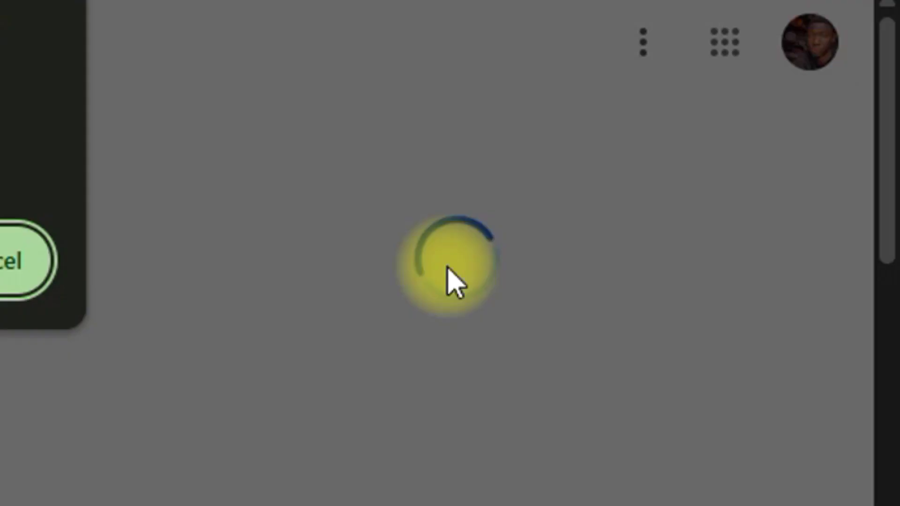
click(367, 176)
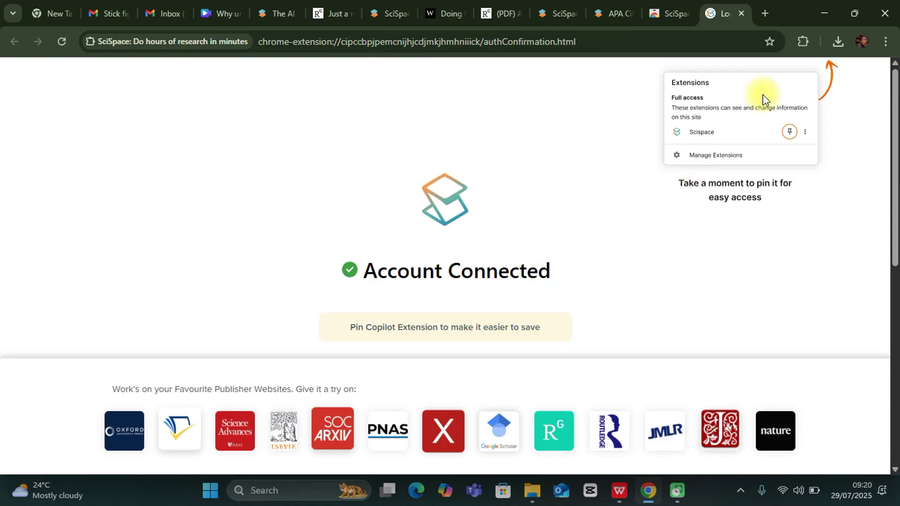
Pin the SciSpace extension to the browser toolbar and close the extensions list
click(803, 41)
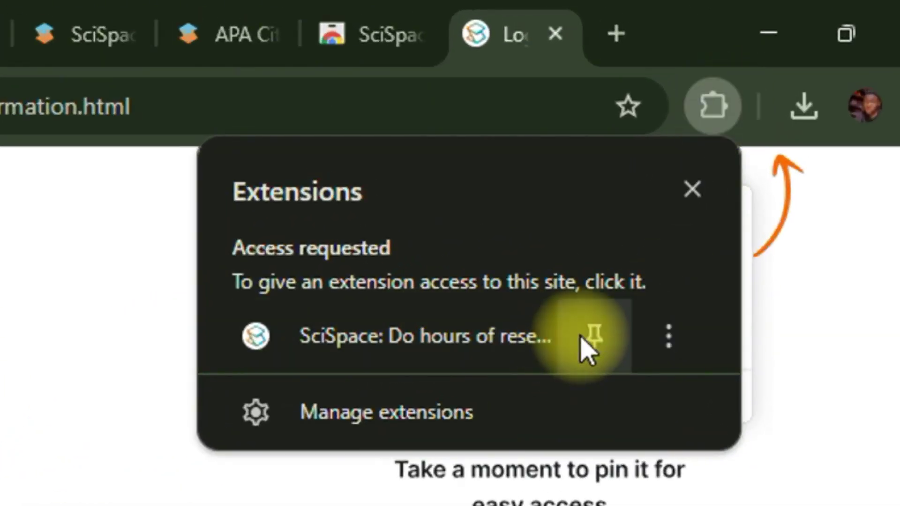
click(581, 335)
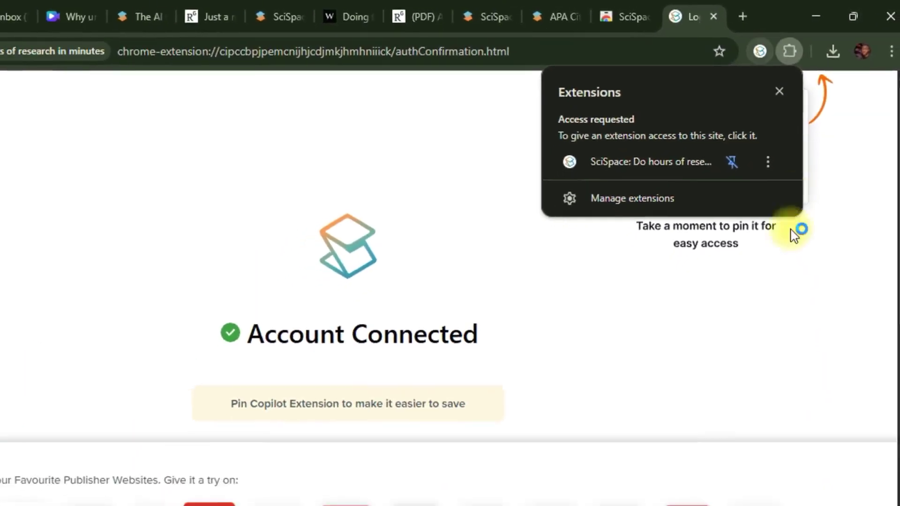
click(794, 235)
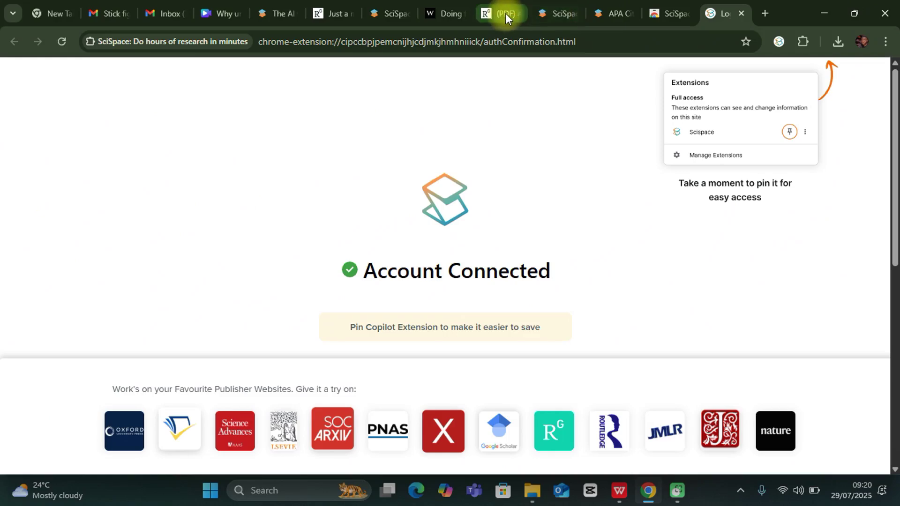
Switch to the flood modelling paper's ResearchGate publication page and launch the SciSpace assistant on it
click(322, 13)
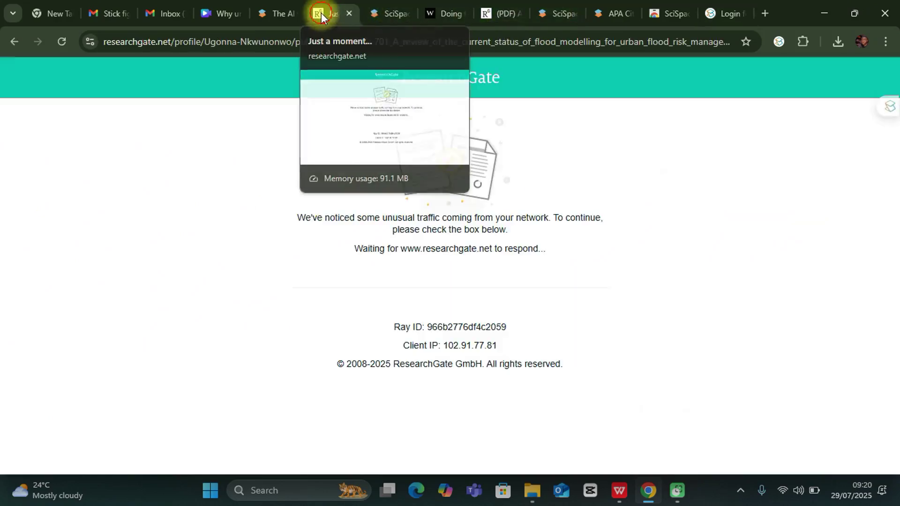
click(487, 14)
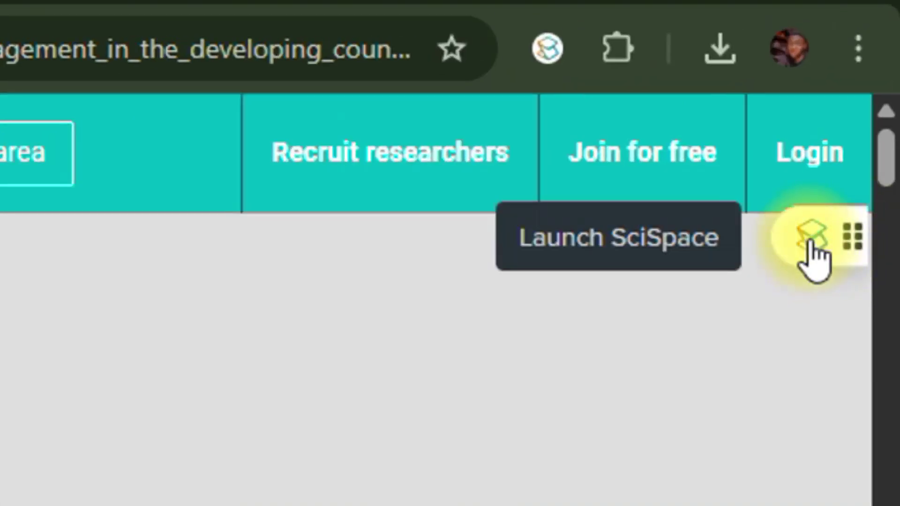
click(813, 244)
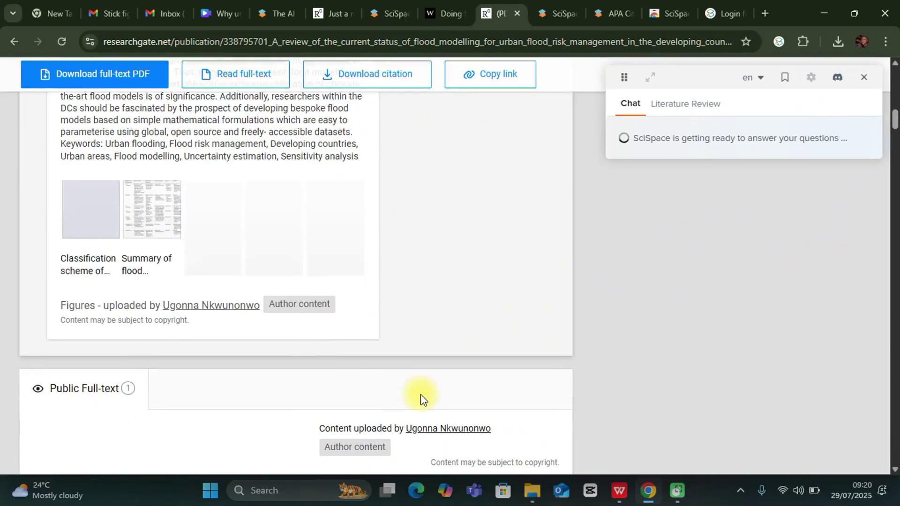
scroll(421, 395, up, 5)
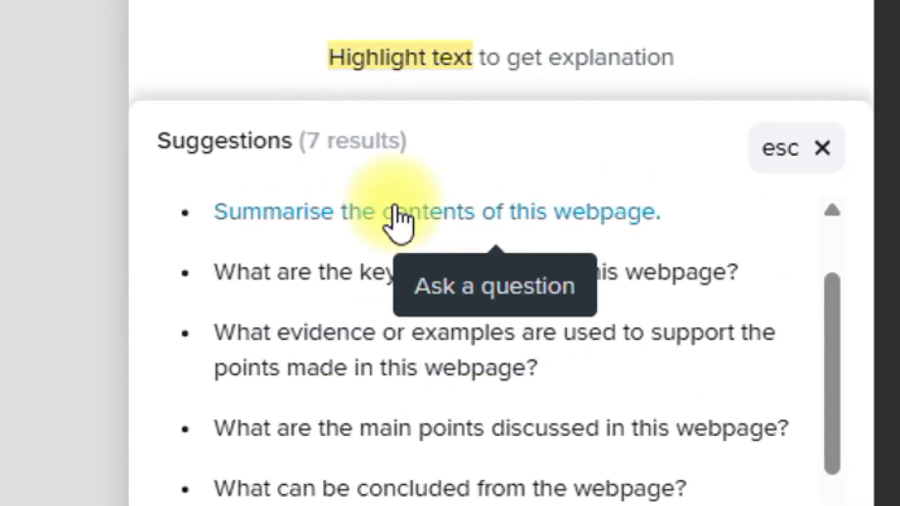
Ask the suggested question "Summarise the contents of this webpage." and review the summary and the source of its citation 7
click(398, 220)
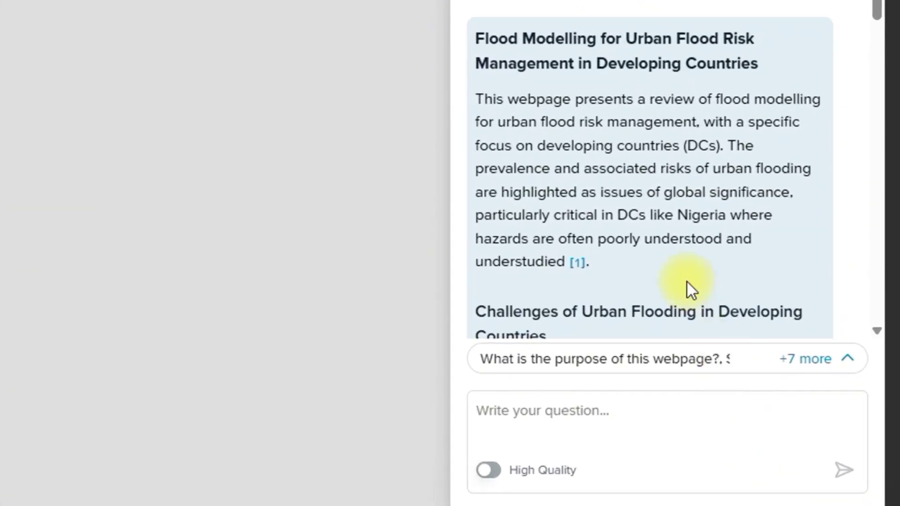
scroll(609, 159, down, 12)
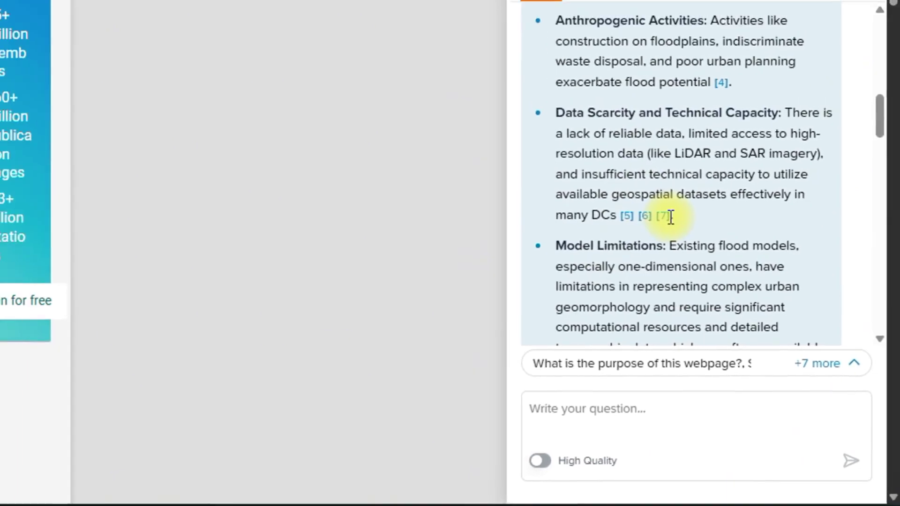
mouse_move(628, 190)
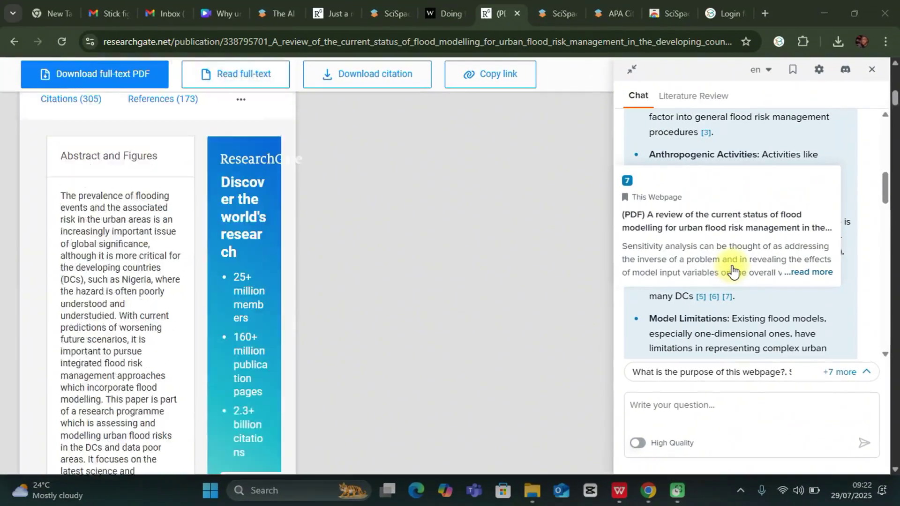
scroll(723, 261, up, 2)
Run the suggested Literature Review question "How does climate change impact biodiversity?" and look over the start of the answer
click(691, 96)
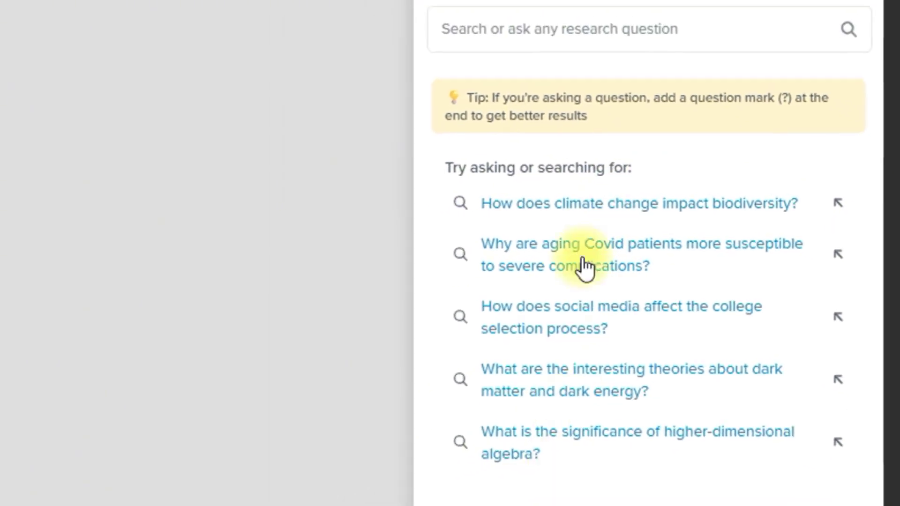
click(539, 196)
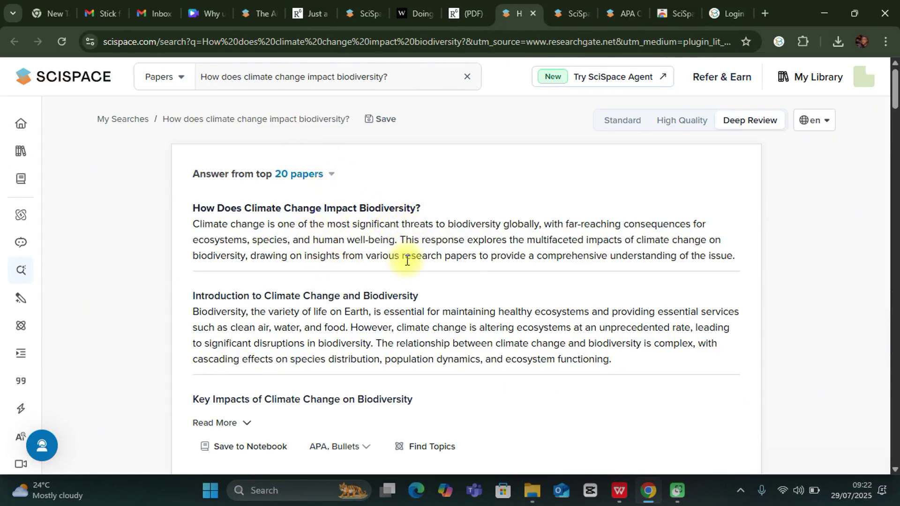
scroll(408, 255, down, 2)
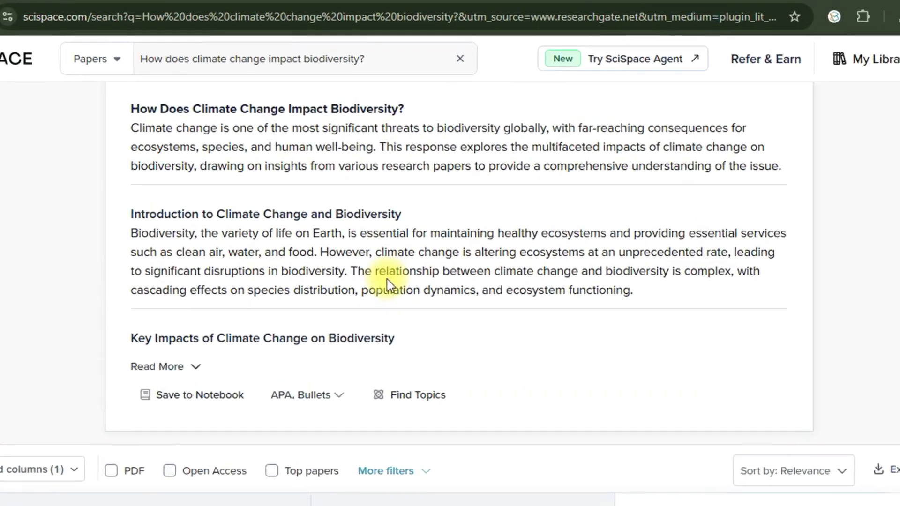
scroll(387, 284, up, 2)
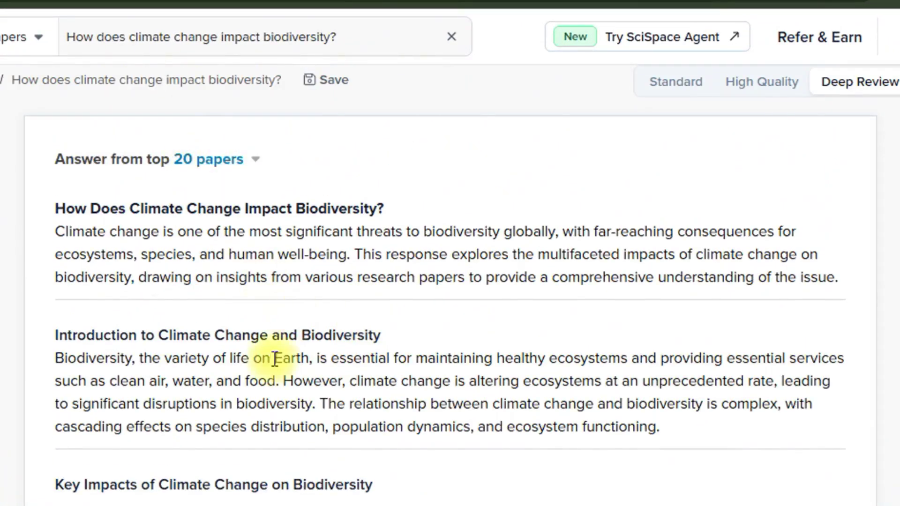
Expand the full answer on climate change and biodiversity and read through its impacts, regional differences and mitigation sections
click(259, 299)
scroll(251, 261, down, 2)
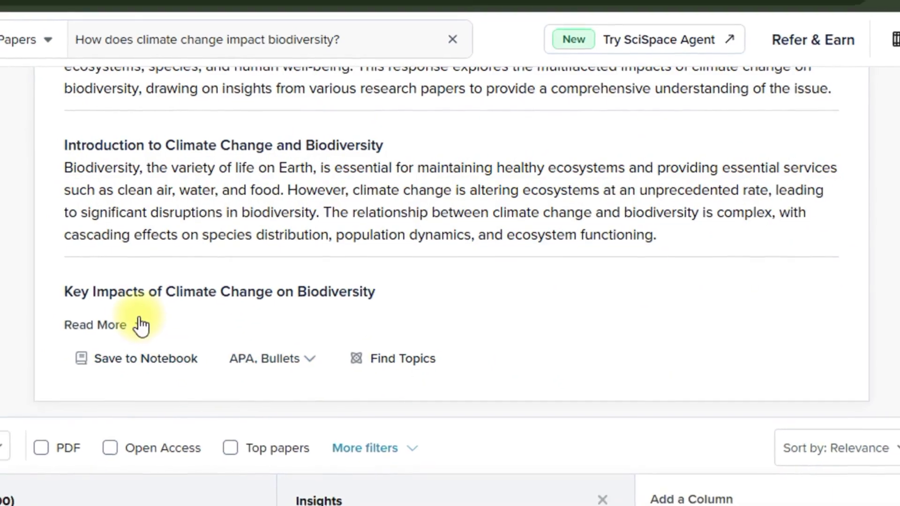
click(137, 322)
scroll(182, 322, down, 10)
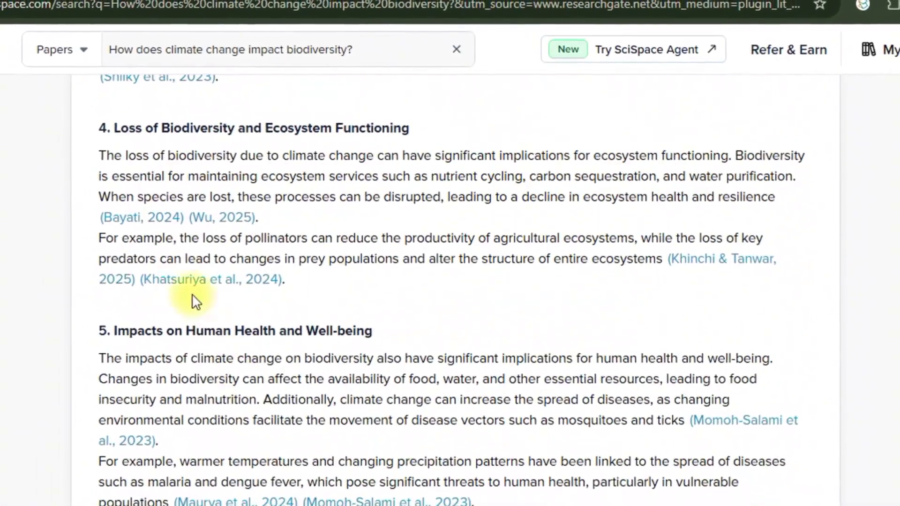
scroll(375, 483, down, 8)
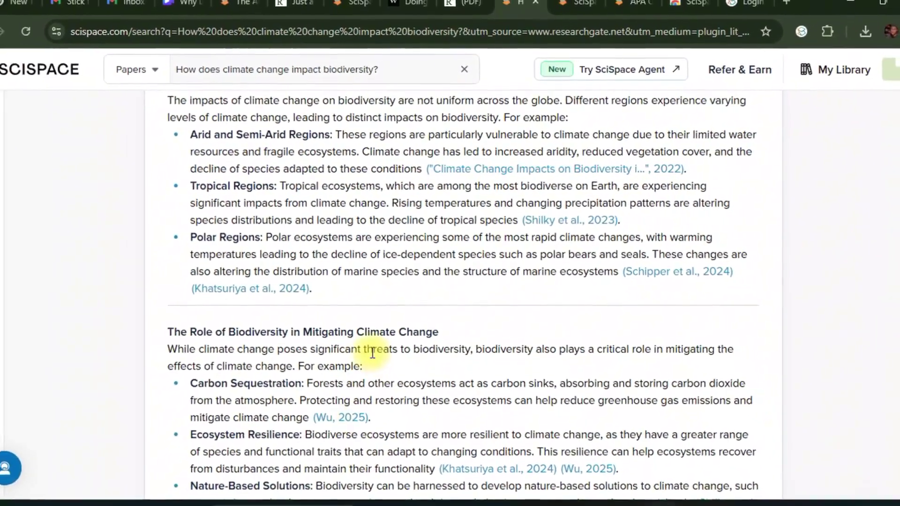
scroll(375, 348, up, 3)
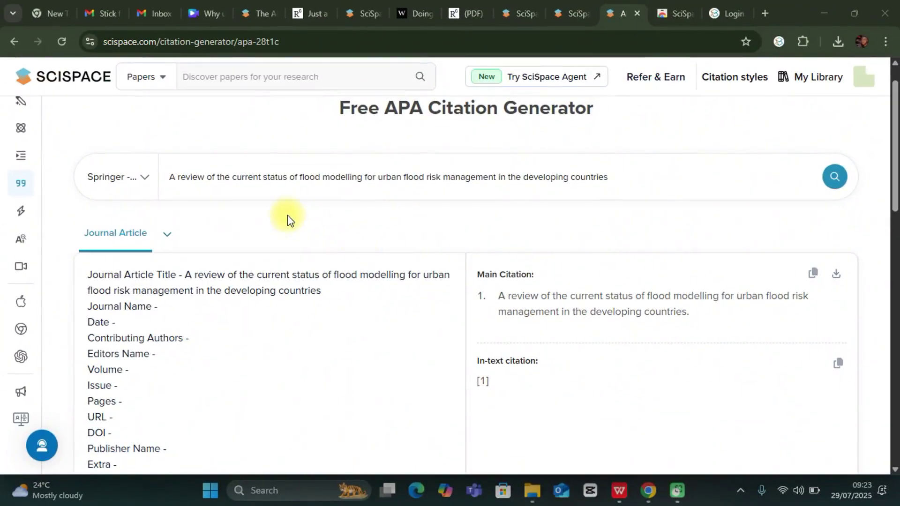
Leave the Citation Generator and open SciSpace Agent
scroll(242, 301, up, 1)
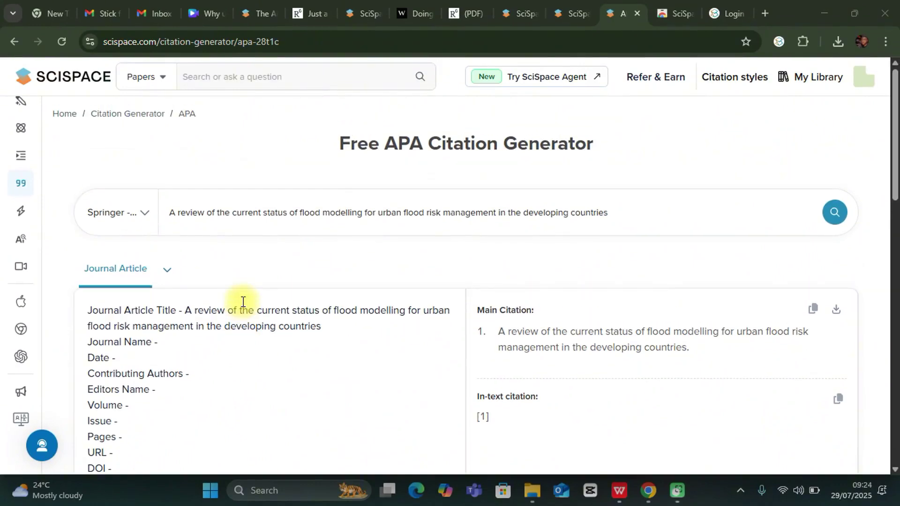
mouse_move(20, 131)
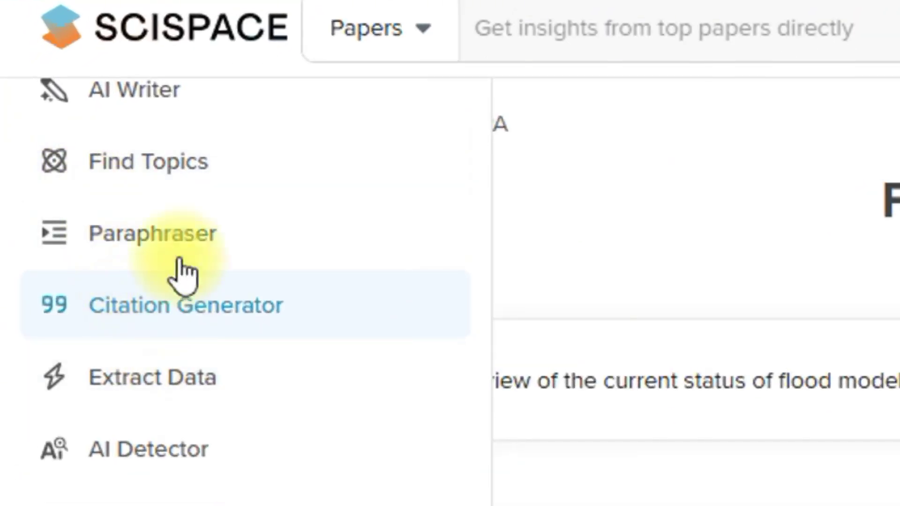
scroll(199, 244, up, 10)
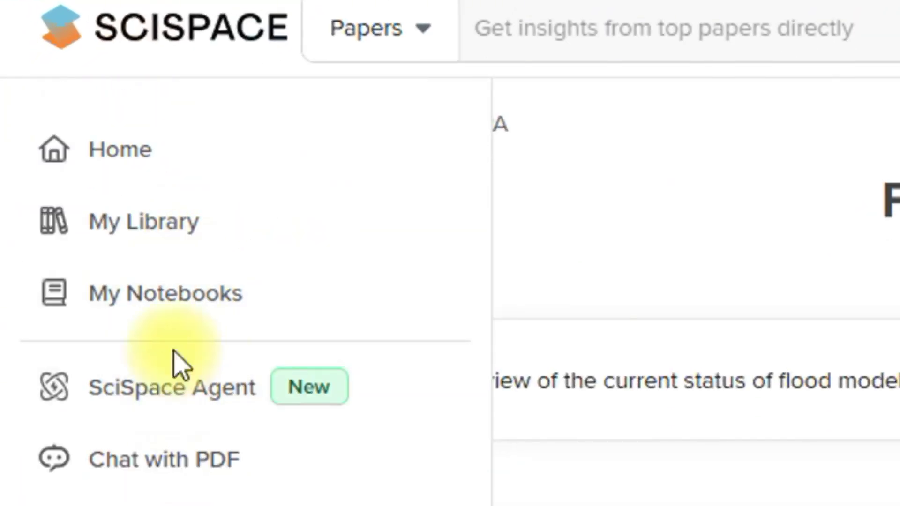
click(183, 397)
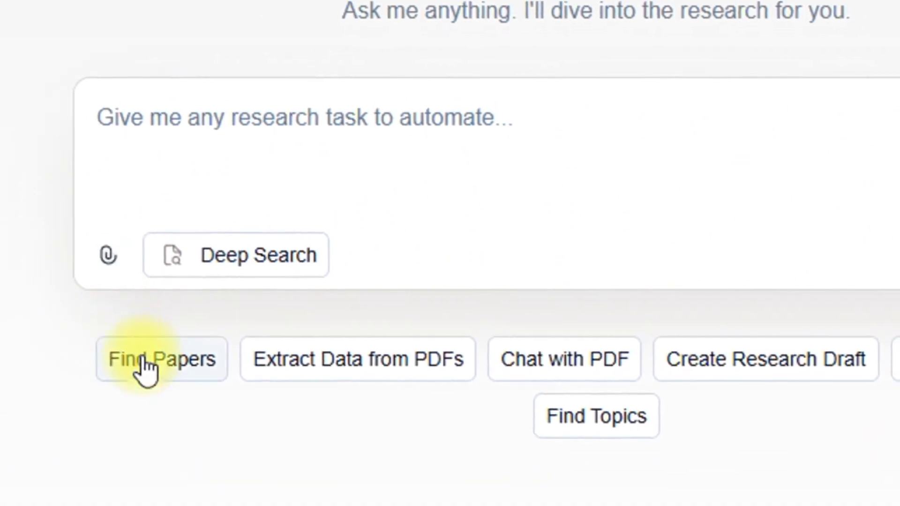
Submit the research task "Find Papers on sustainability", starting from the Find Papers suggestion
click(161, 442)
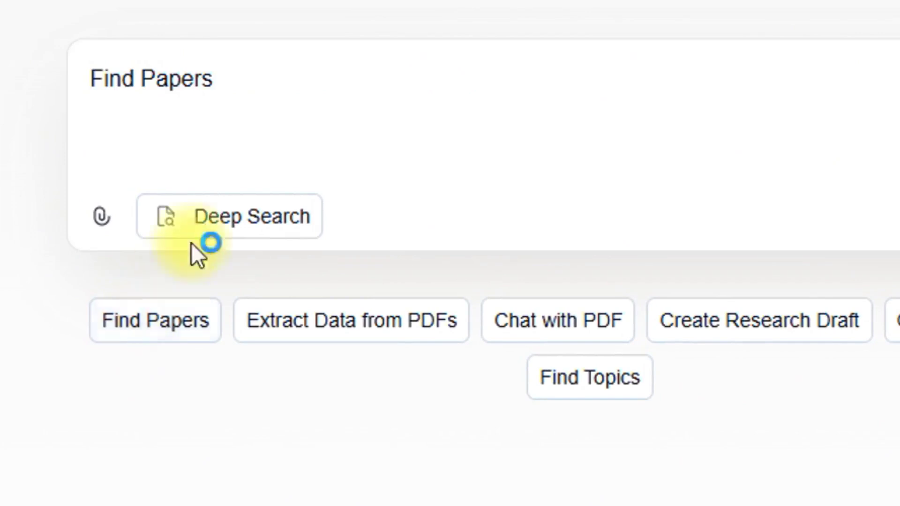
click(258, 87)
text(on sustainability)
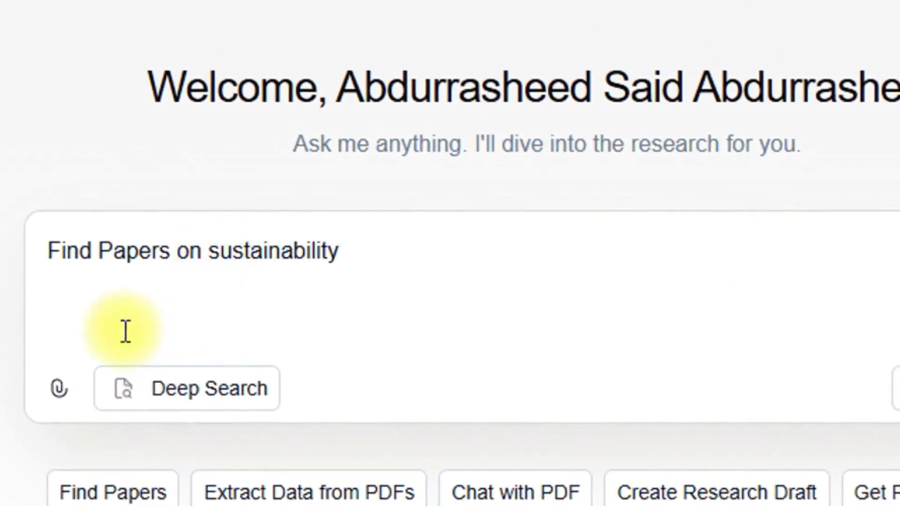
click(899, 365)
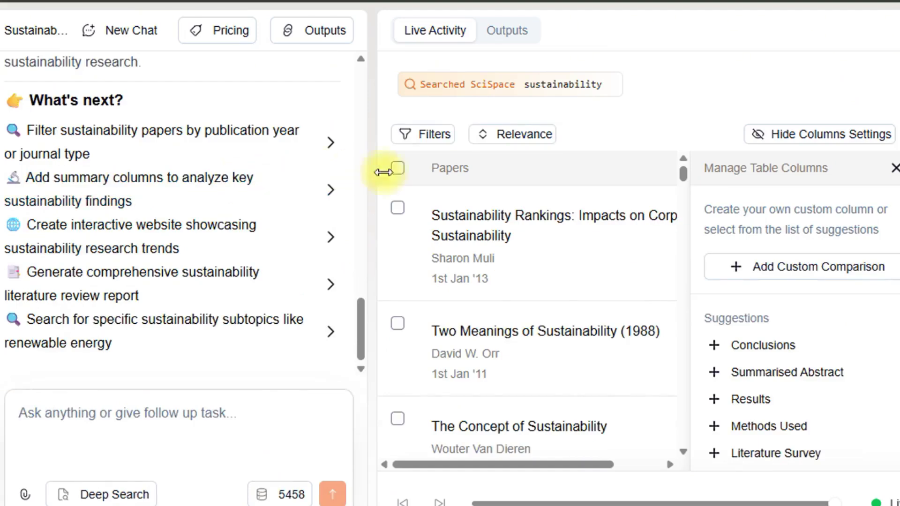
Browse the sustainability papers the agent found and open the one titled "Sustainability : a business case"
scroll(410, 229, down, 1)
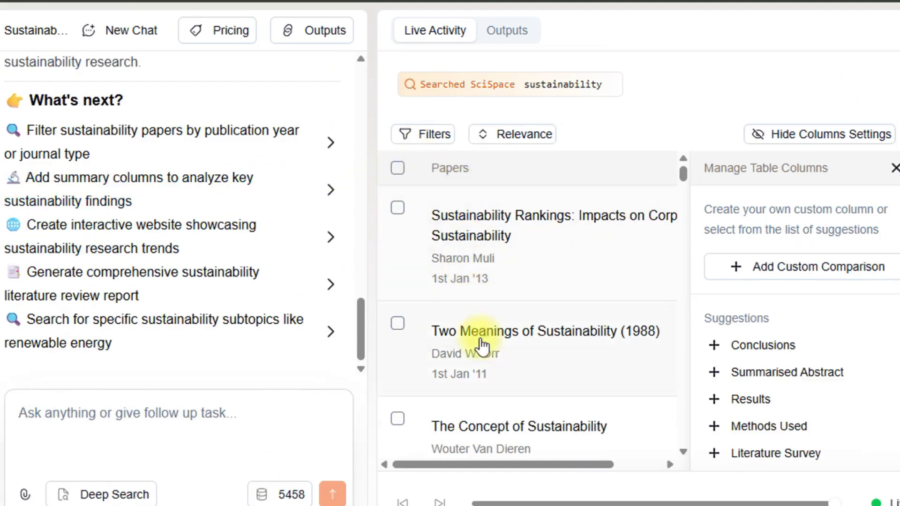
scroll(476, 273, down, 10)
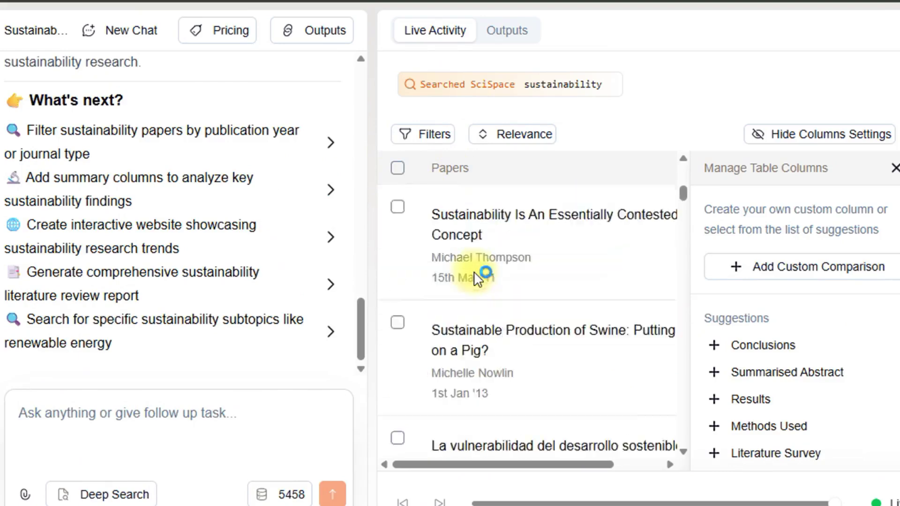
scroll(476, 273, down, 15)
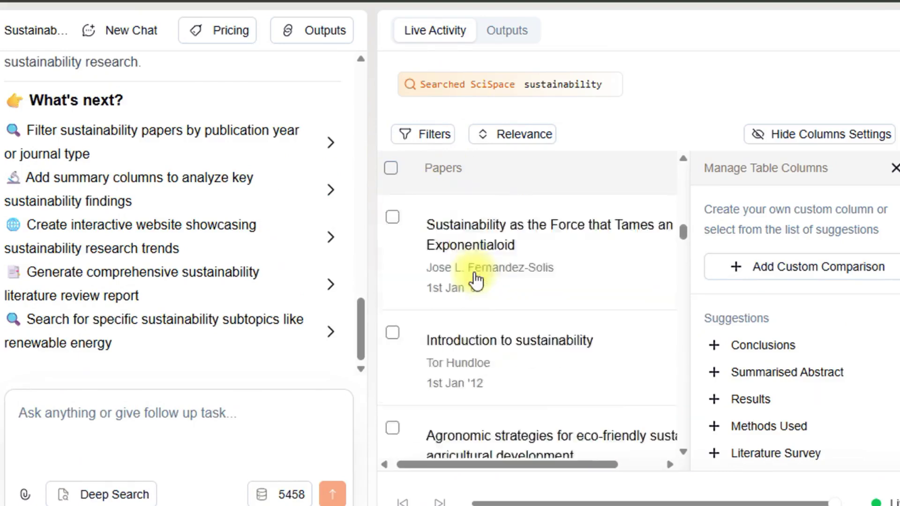
scroll(476, 277, down, 2)
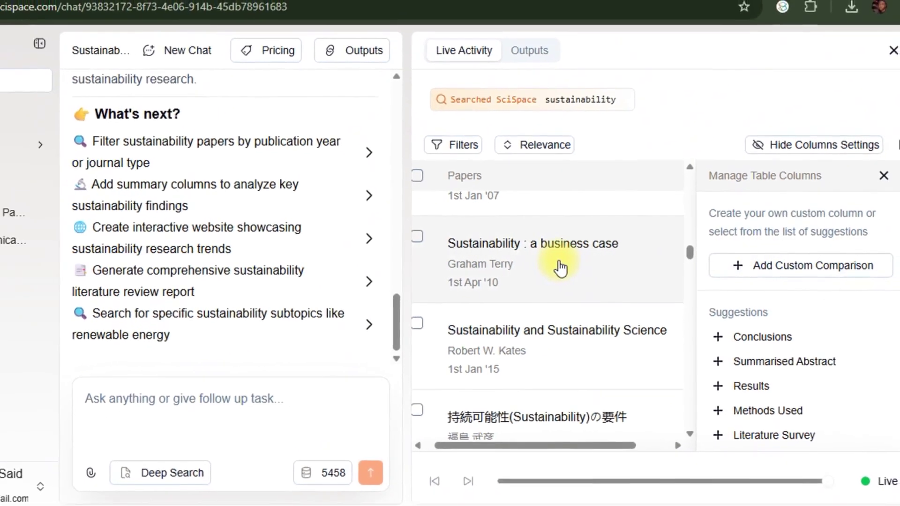
click(551, 243)
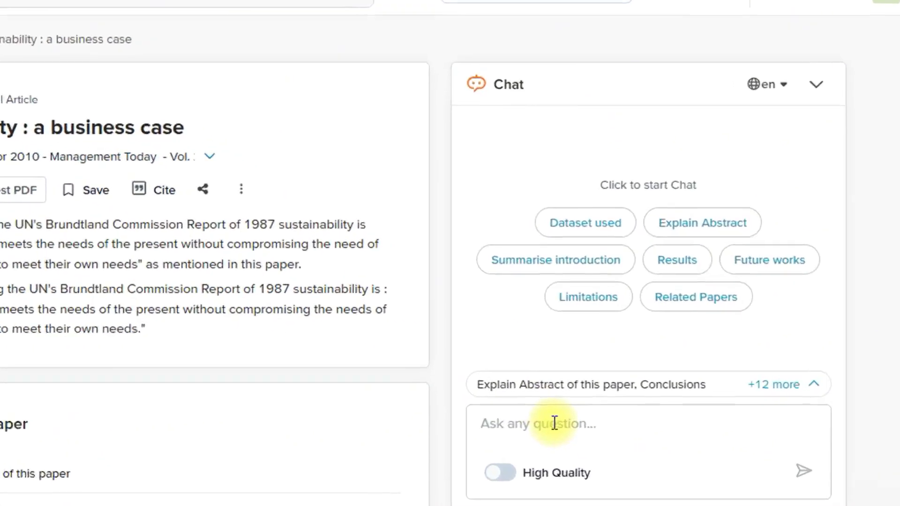
Ask the suggested question "Methods used in this paper" in the paper's chat and read the answer
click(616, 398)
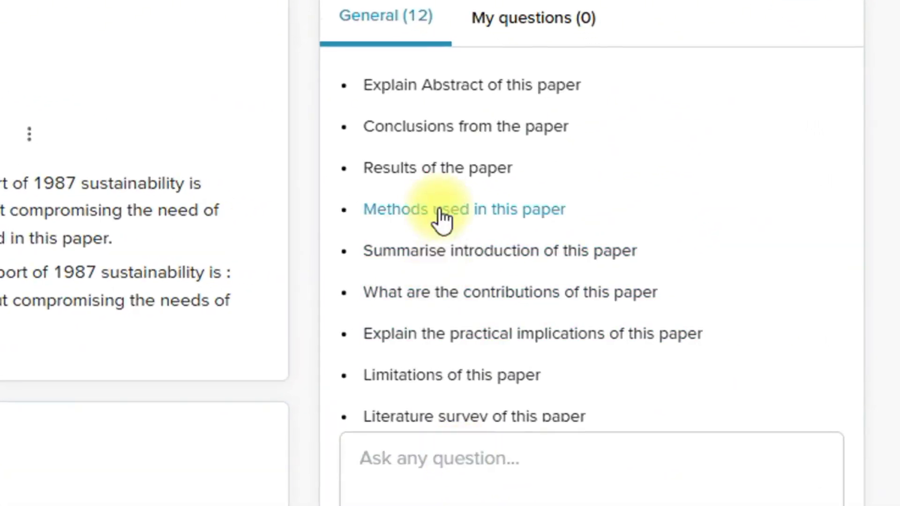
click(440, 211)
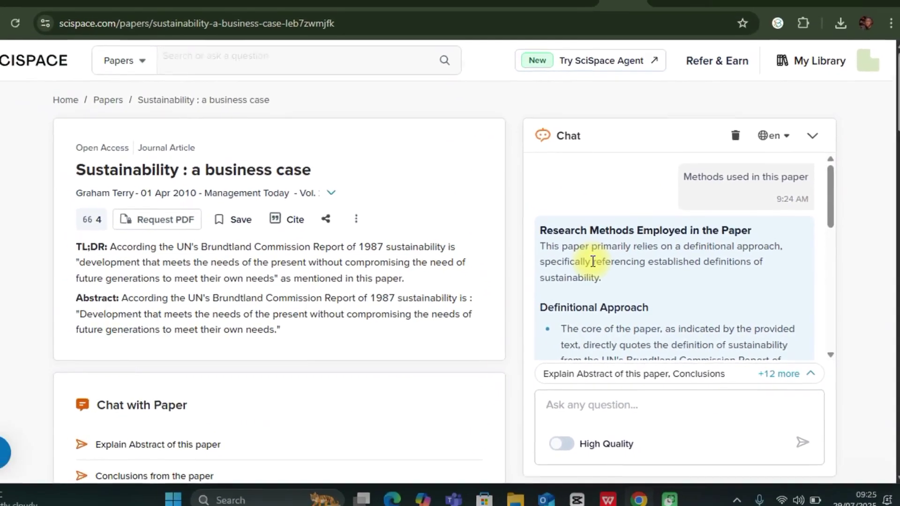
scroll(593, 261, down, 10)
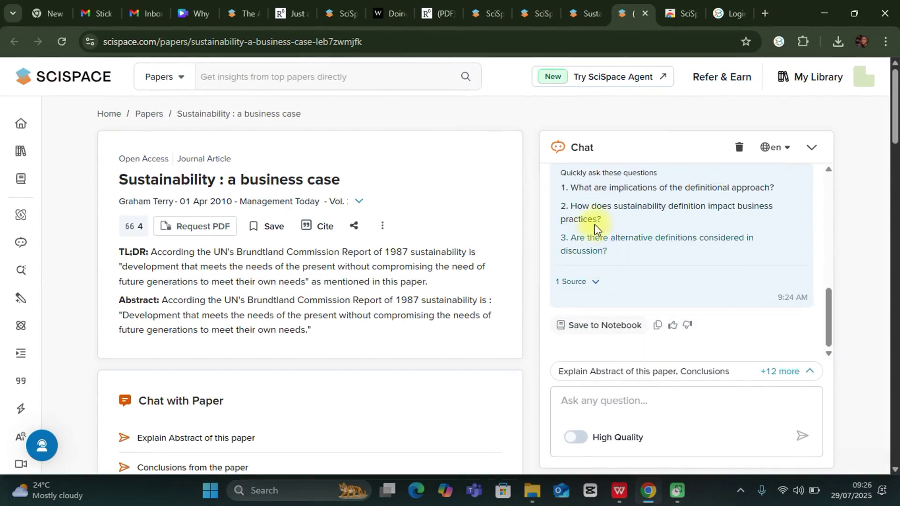
Ask the Chat with Paper question "Conclusions from the paper" and read through the answer
scroll(375, 310, down, 5)
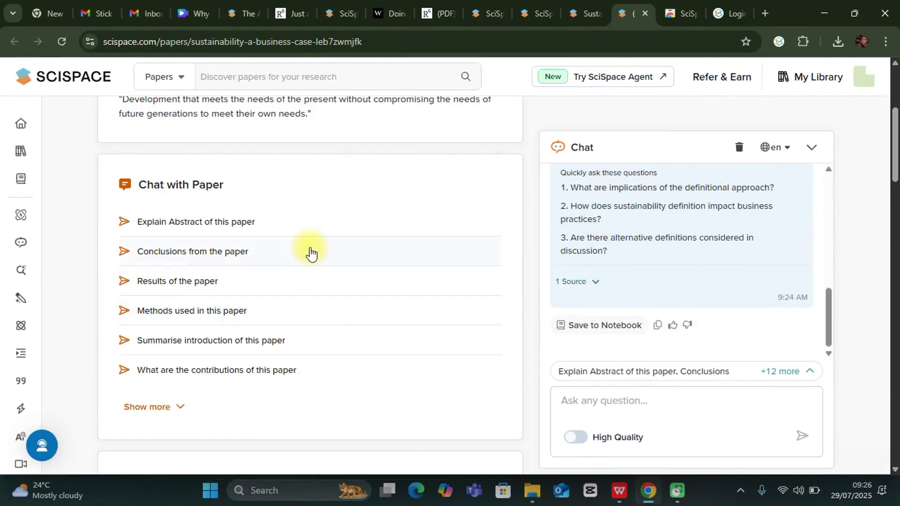
scroll(310, 253, down, 1)
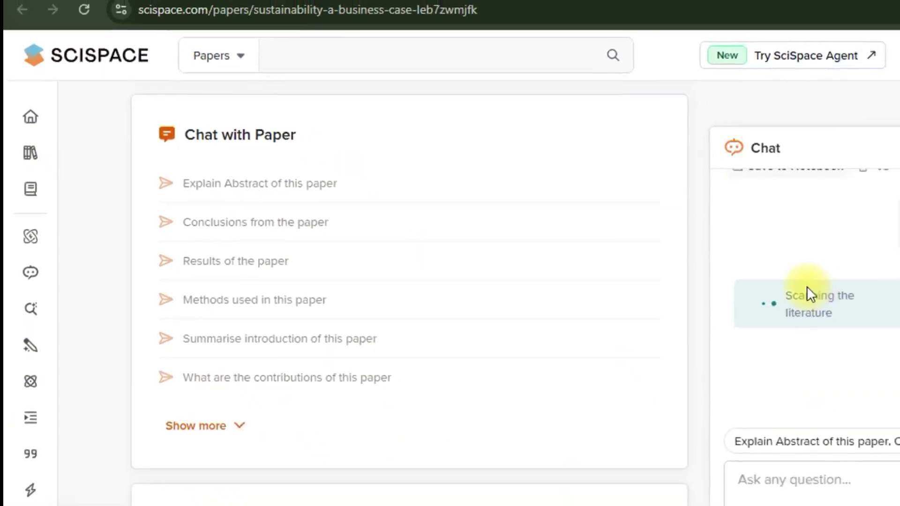
scroll(647, 289, down, 10)
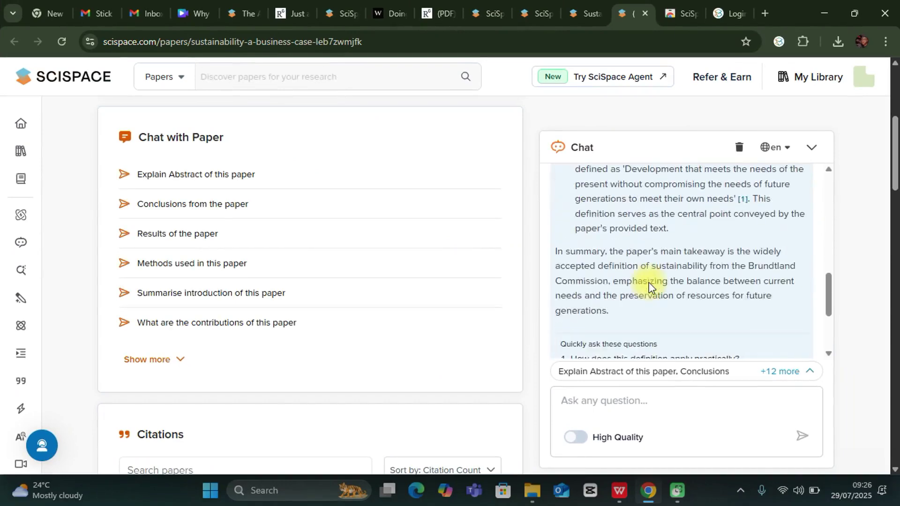
scroll(649, 289, up, 4)
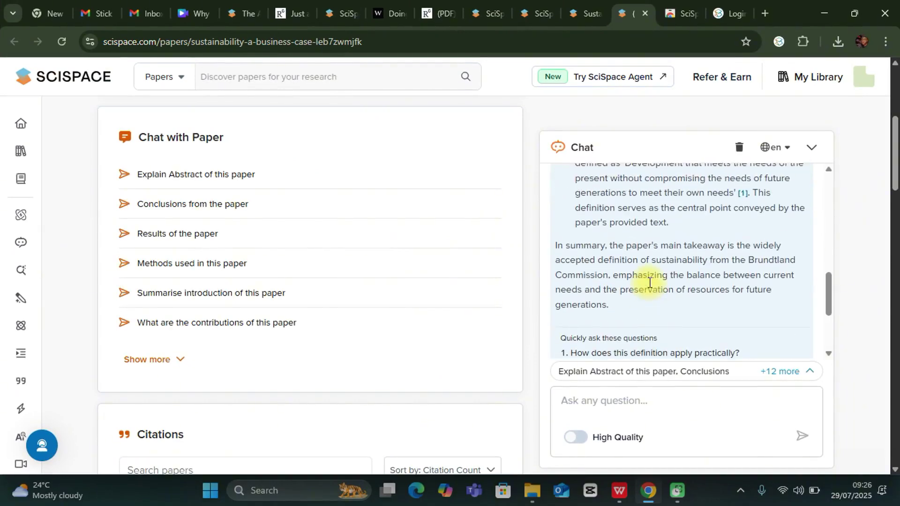
scroll(648, 289, down, 4)
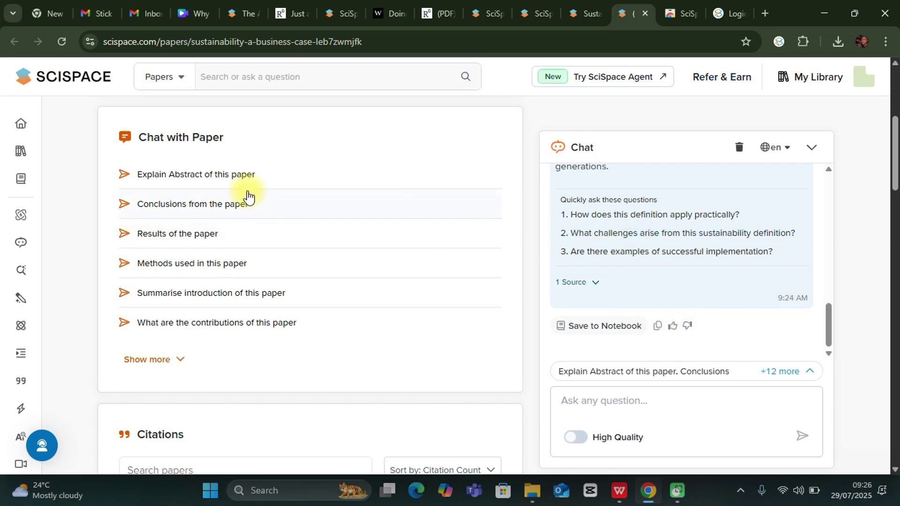
Go from the paper's page back to SciSpace Agent for a new chat
scroll(239, 265, up, 5)
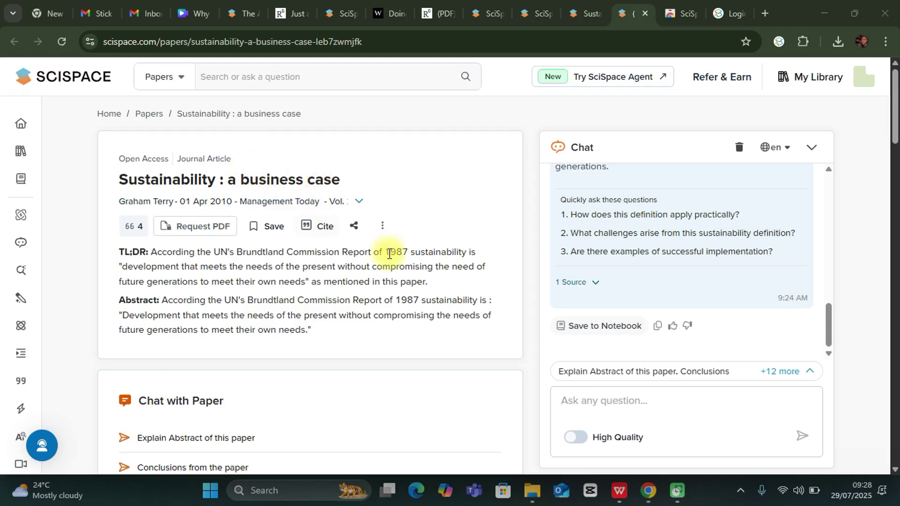
mouse_move(24, 150)
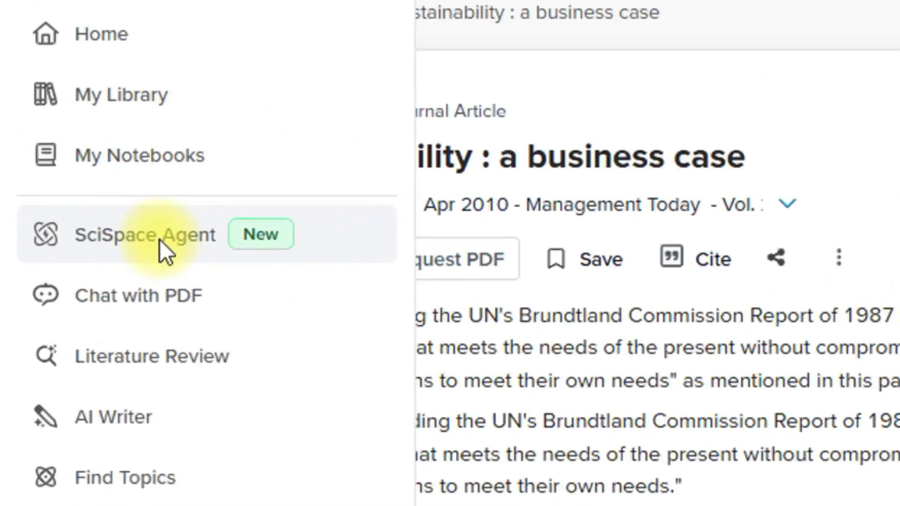
click(73, 222)
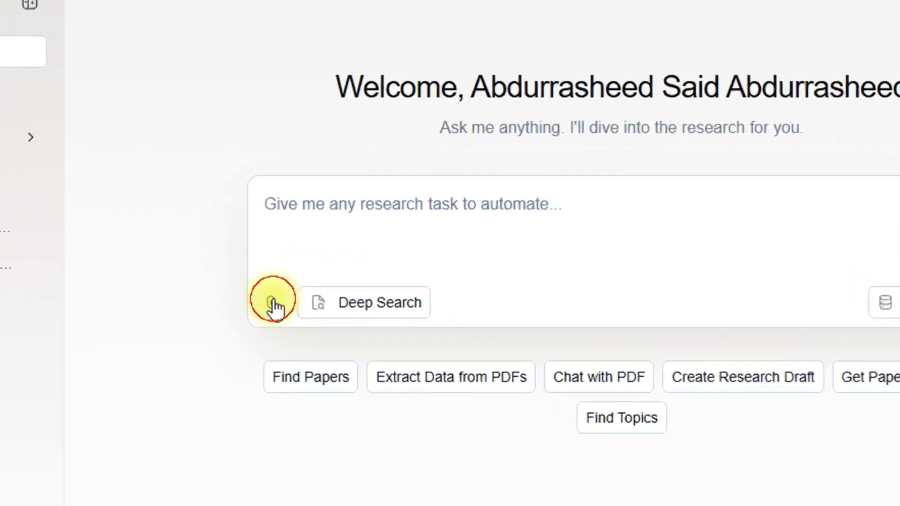
Attach the J Flood Risk Management 2021 PDF from Downloads and ask "can you generate a scientific poster from this journal?"
click(300, 268)
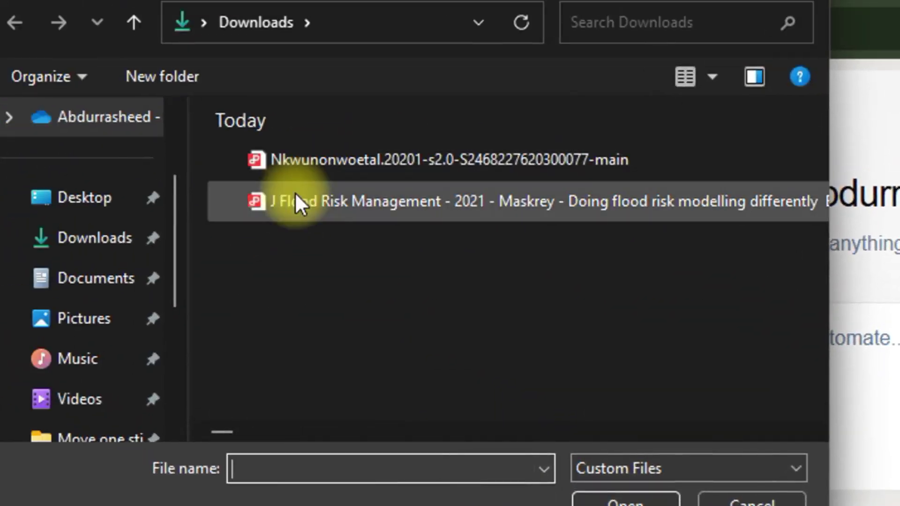
click(295, 201)
click(626, 501)
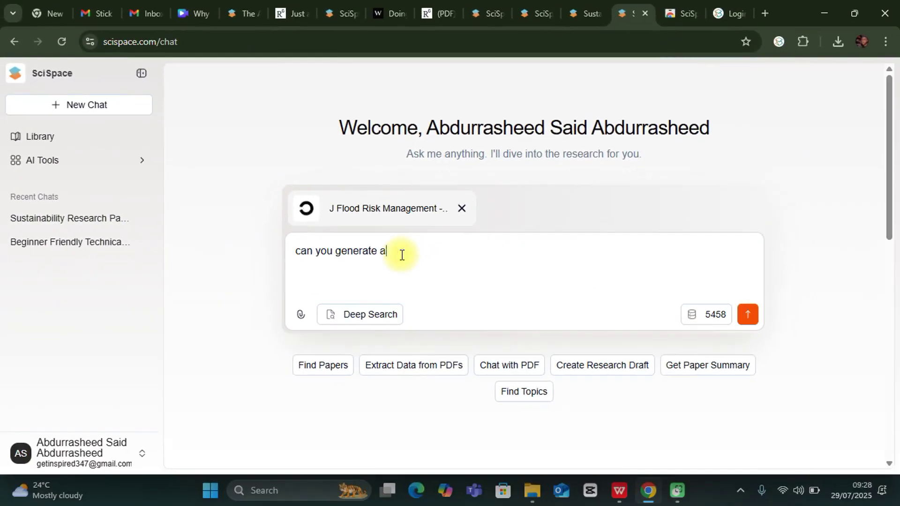
text(ic poster from this journal?)
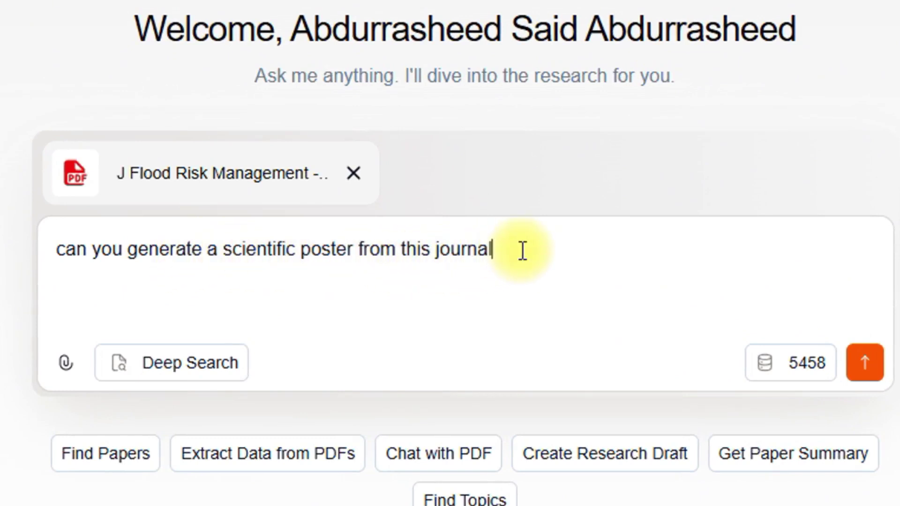
click(863, 361)
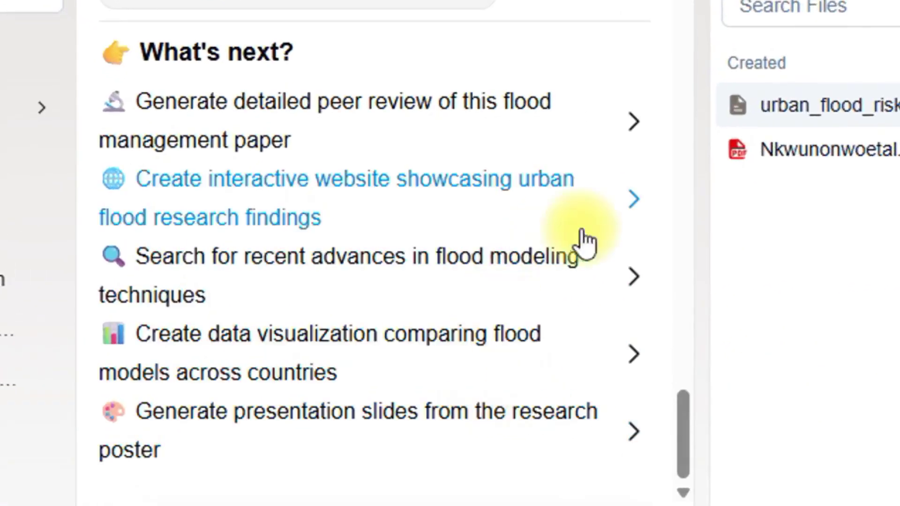
Download the generated file urban_flood_risk_poster.pptx and open it in WPS Office
scroll(584, 281, up, 1)
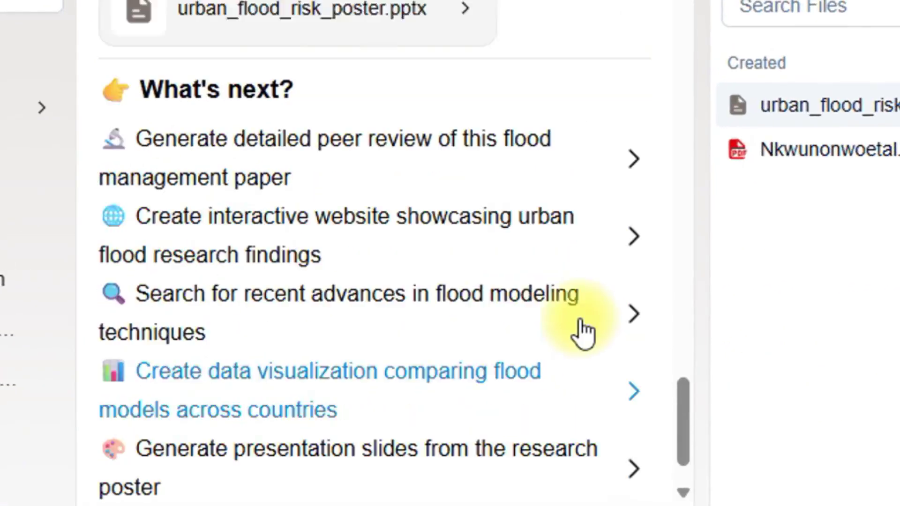
scroll(583, 332, up, 15)
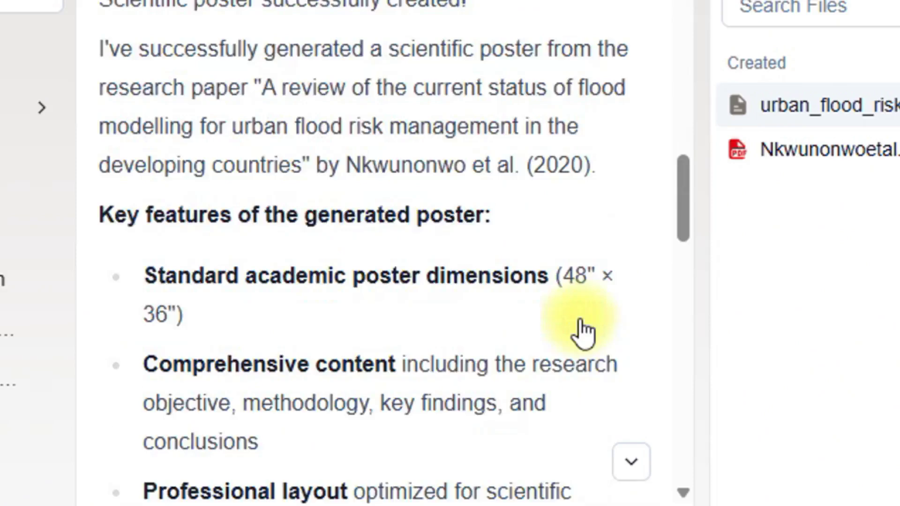
scroll(583, 332, up, 3)
scroll(583, 332, down, 10)
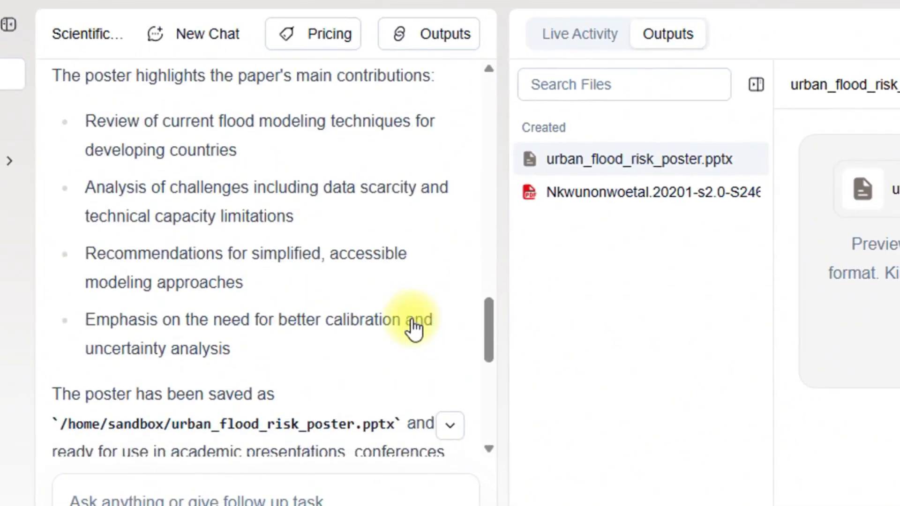
scroll(415, 329, down, 7)
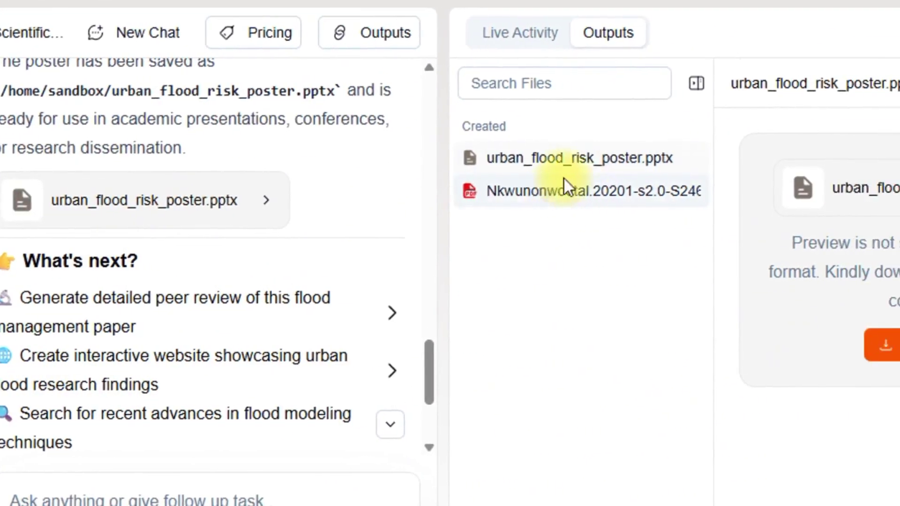
click(897, 353)
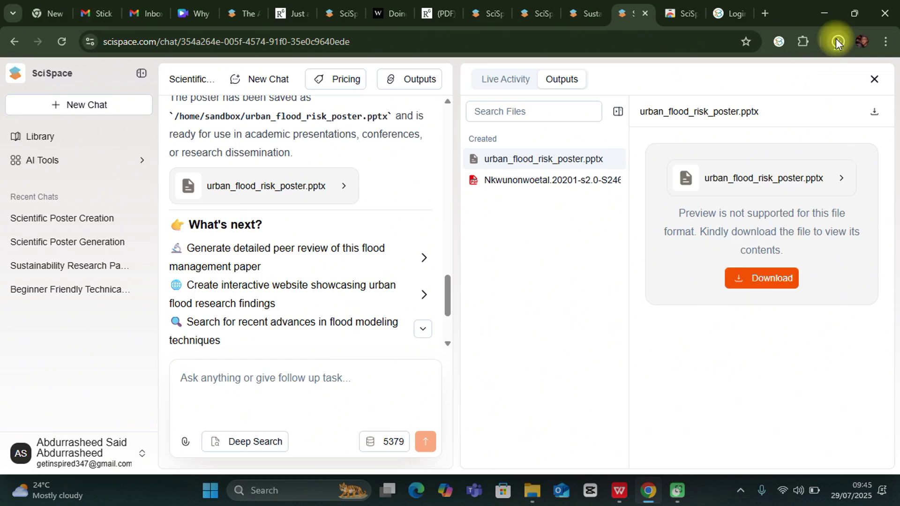
click(836, 42)
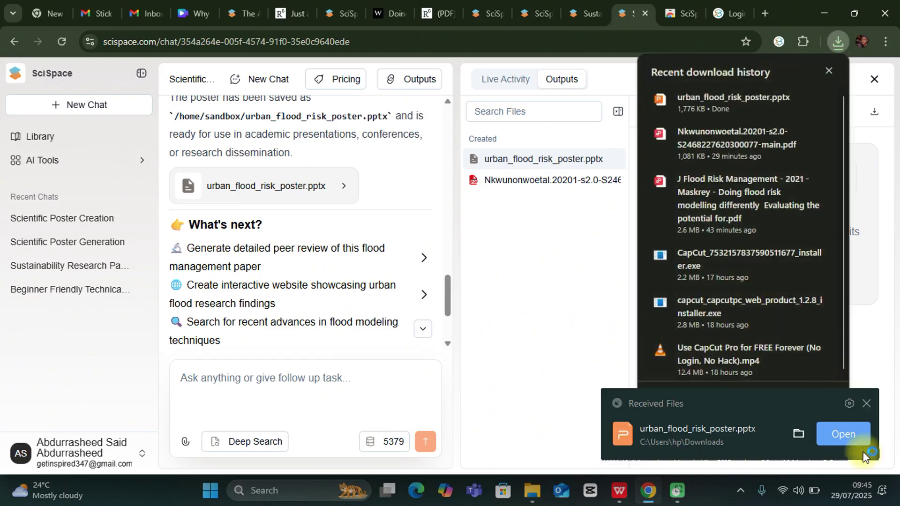
click(843, 435)
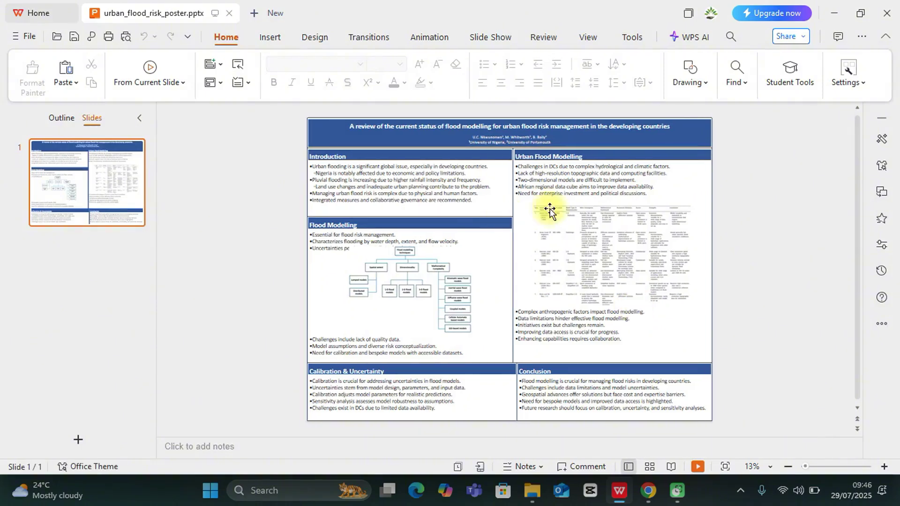